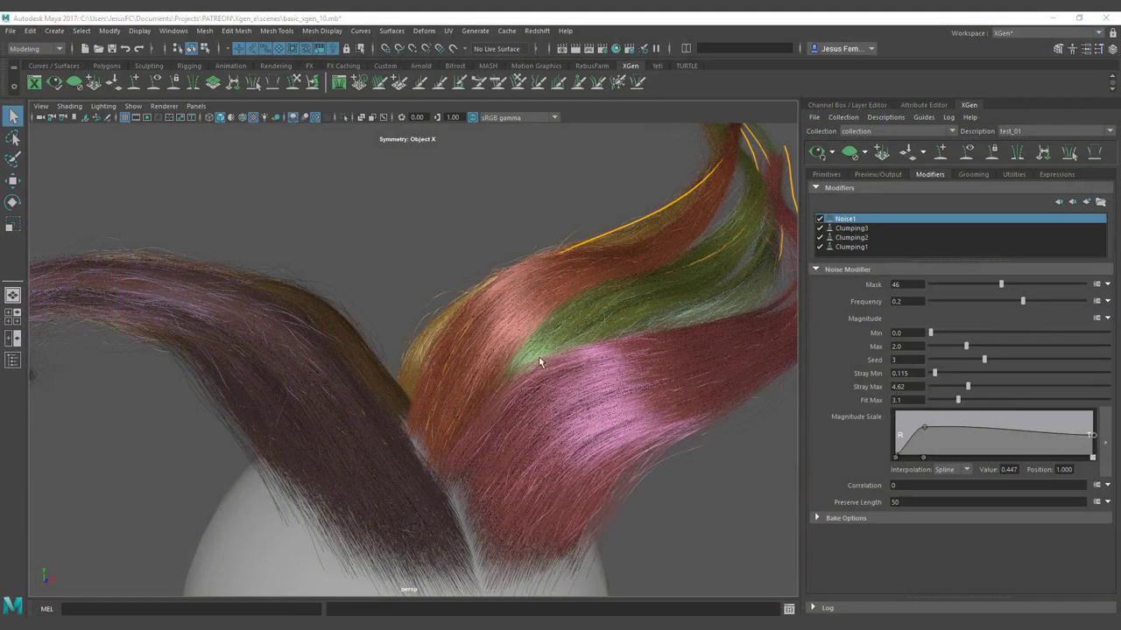
# Replace the Noise1 modifier's magnitude expression with 0, apply it and close the expression editor.
pyautogui.keyDown('alt'); pyautogui.moveTo(520, 363); pyautogui.dragTo(562, 336); pyautogui.keyUp('alt')
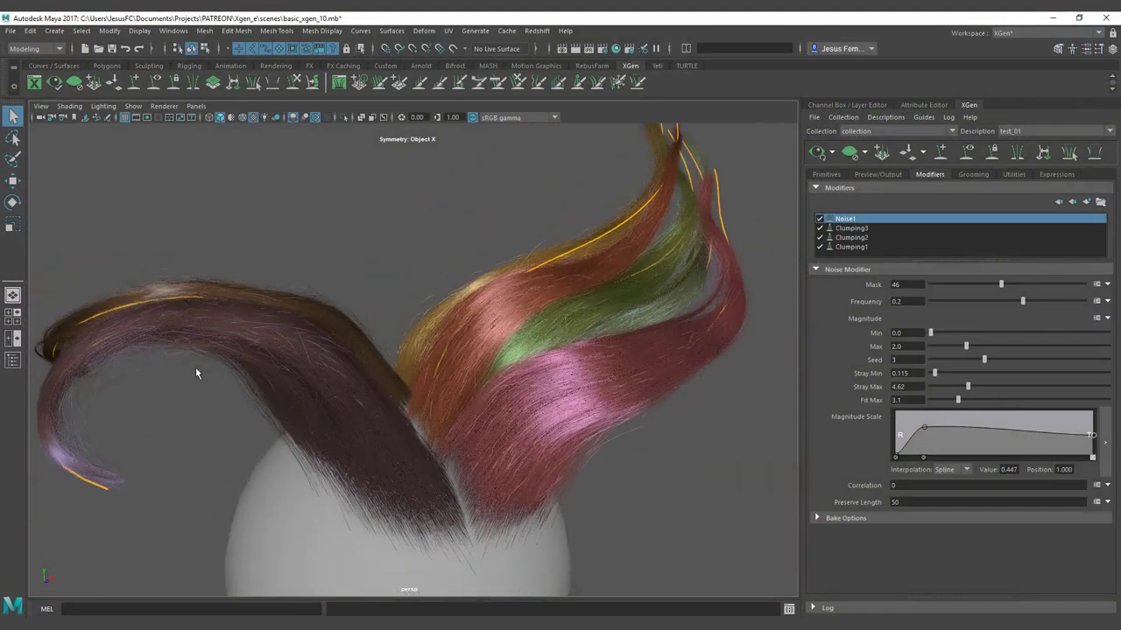
pyautogui.click(1108, 318)
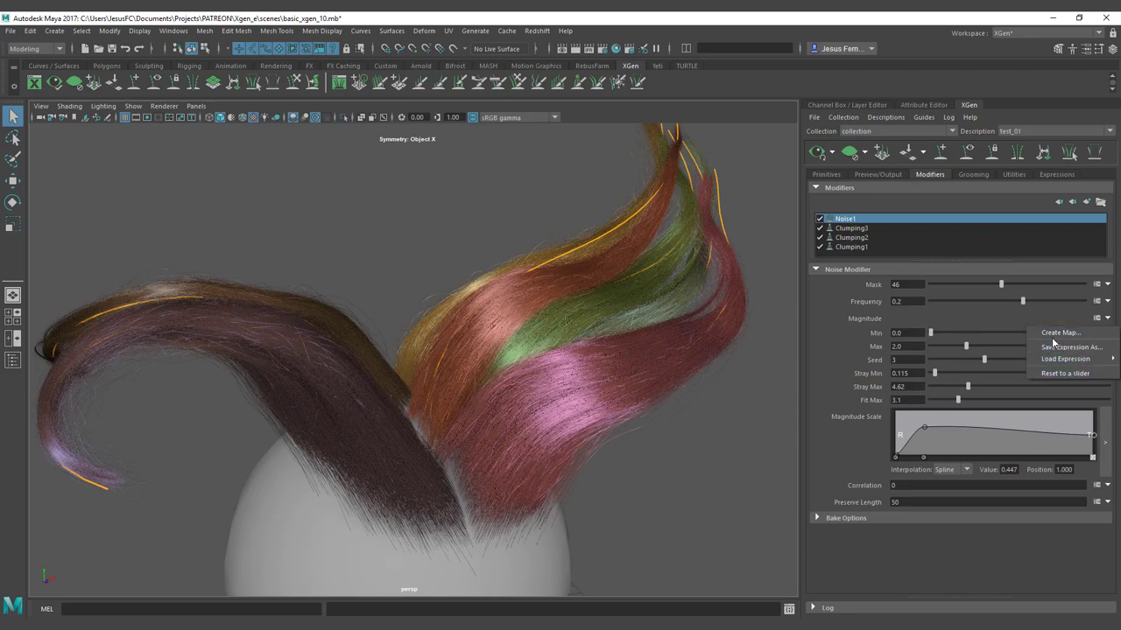
pyautogui.click(1097, 317)
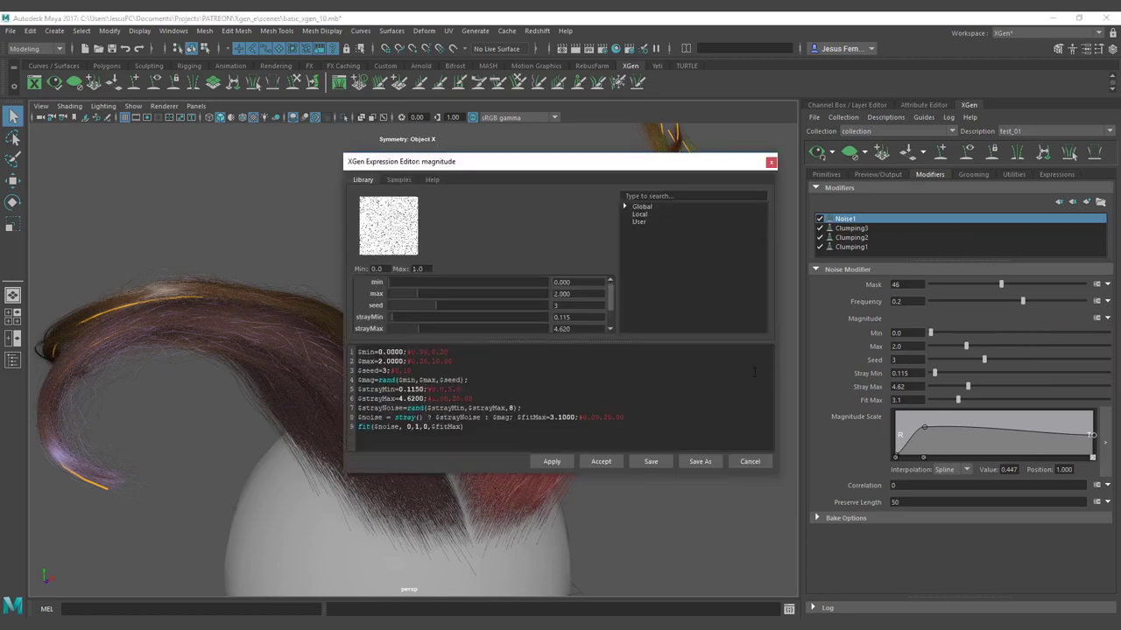
pyautogui.moveTo(480, 428); pyautogui.dragTo(282, 337)
pyautogui.press('BackSpace')
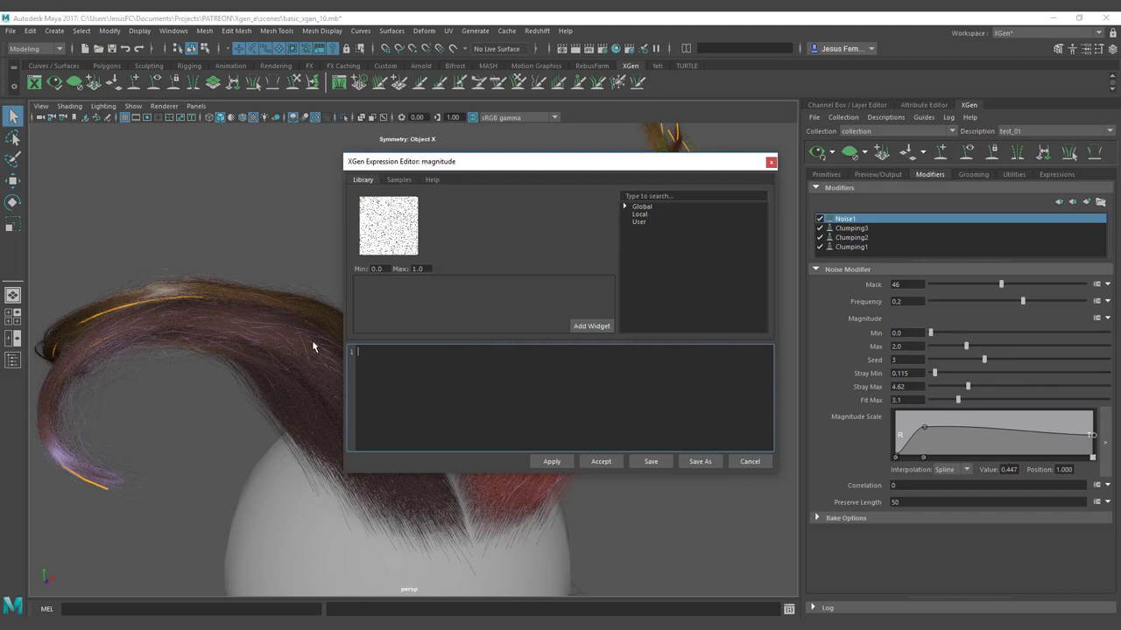
pyautogui.write('0')
pyautogui.click(548, 462)
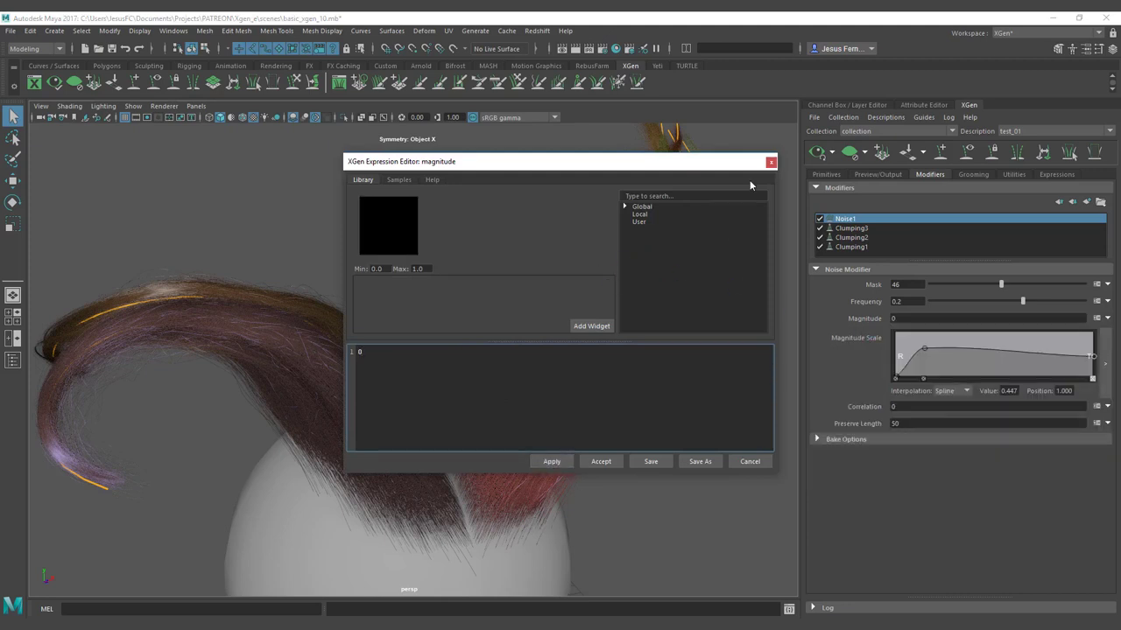
pyautogui.click(770, 162)
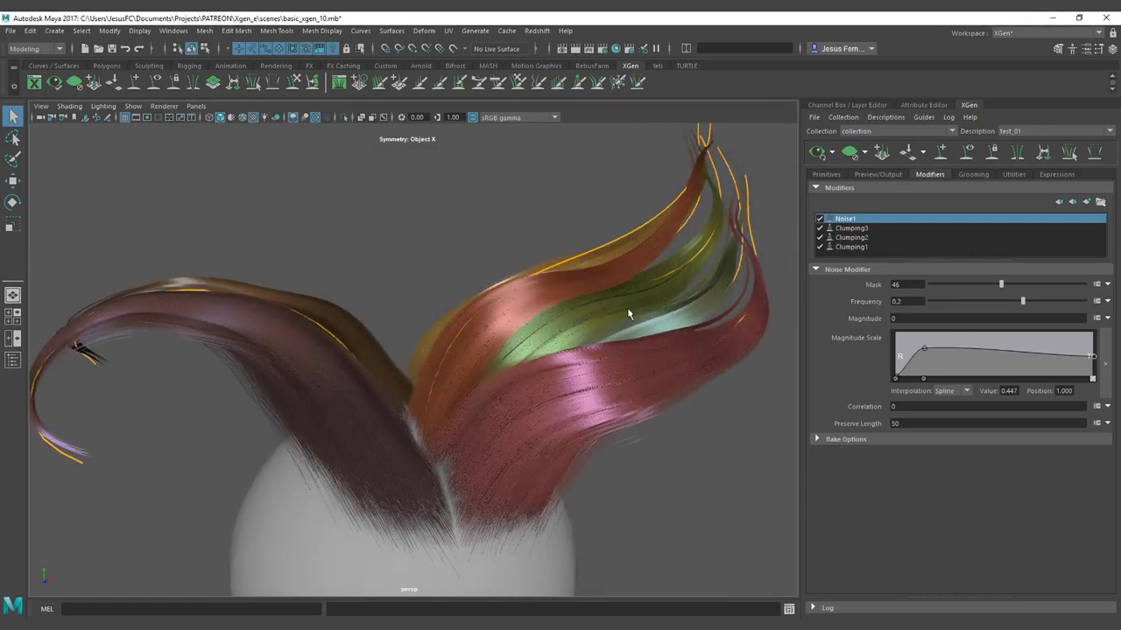
pyautogui.keyDown('alt'); pyautogui.moveTo(628, 309); pyautogui.dragTo(608, 311); pyautogui.keyUp('alt')
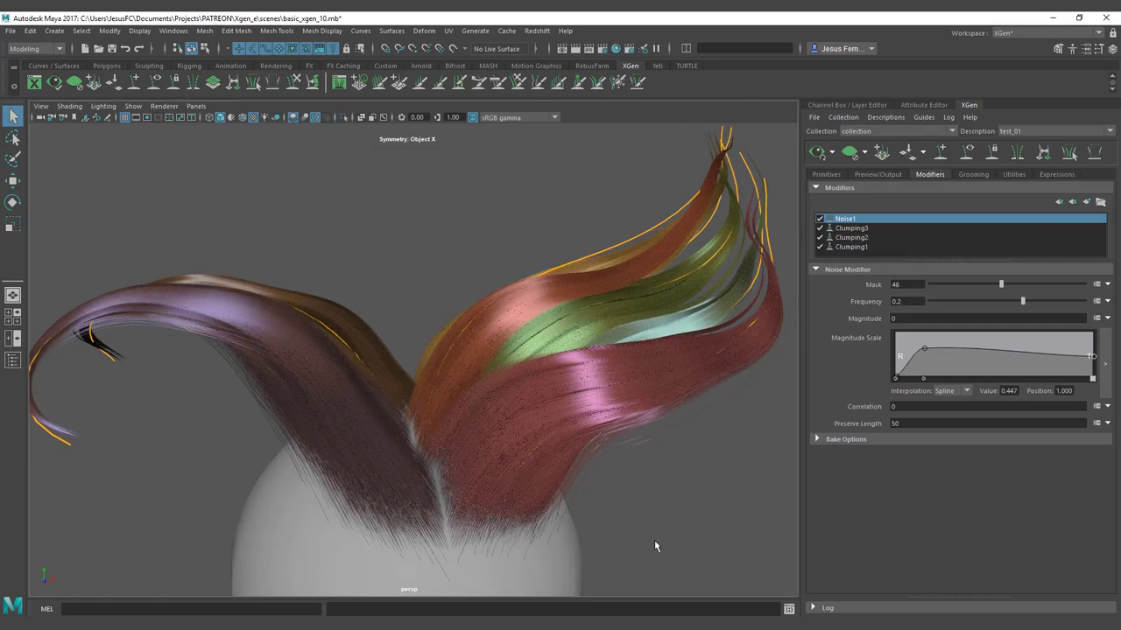
# Capture the hair area of the viewport, sketch red example flyaway strands over both sides, and discard the capture.
pyautogui.press('Print')
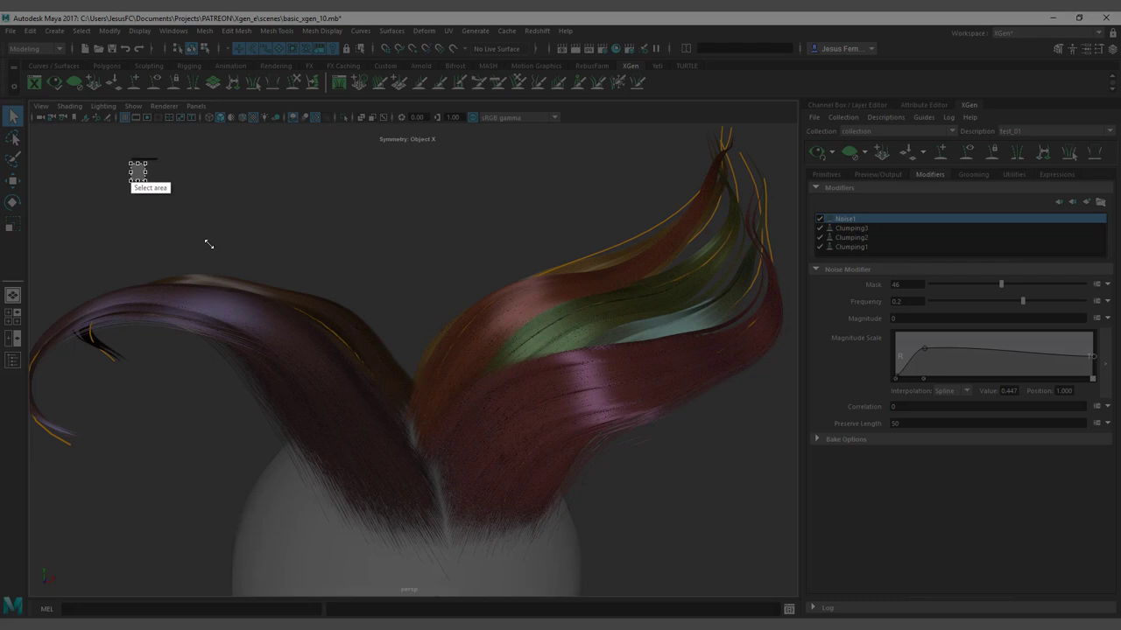
pyautogui.moveTo(132, 163)
pyautogui.mouseDown()
pyautogui.moveTo(913, 551)
pyautogui.moveTo(805, 548)
pyautogui.moveTo(783, 529)
pyautogui.mouseUp()
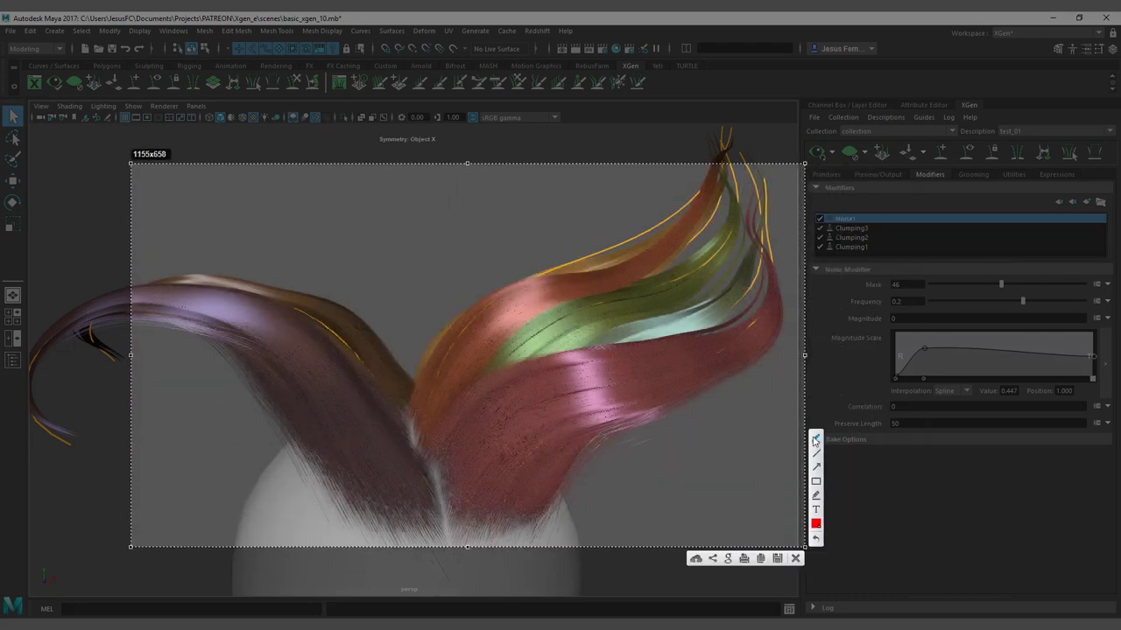
pyautogui.moveTo(438, 440); pyautogui.dragTo(642, 192)
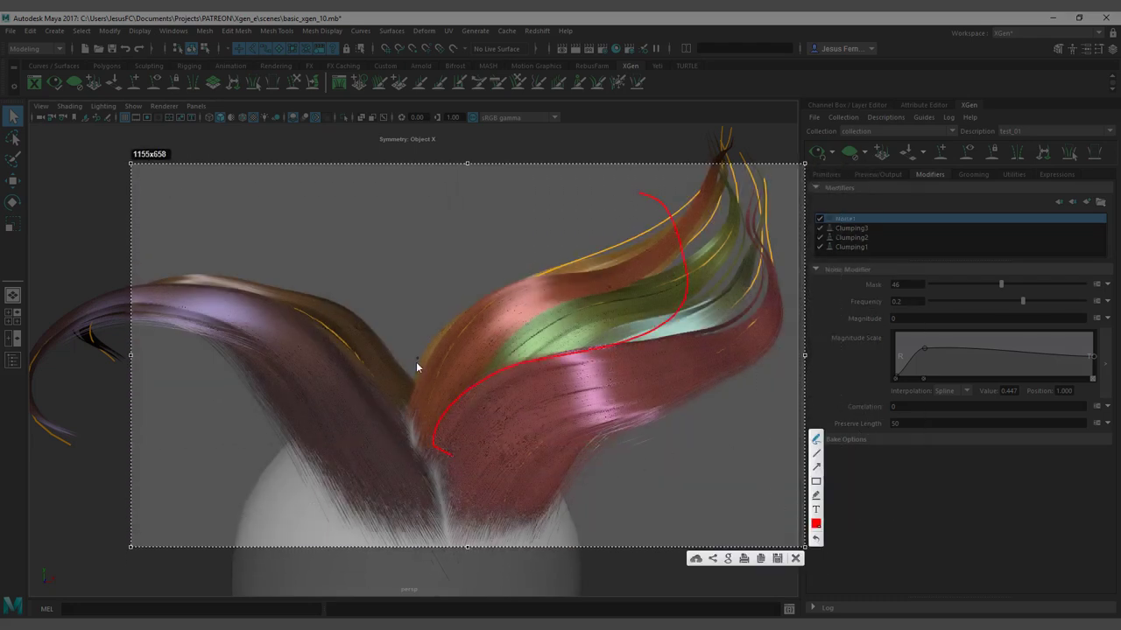
pyautogui.moveTo(421, 385)
pyautogui.mouseDown()
pyautogui.moveTo(568, 226)
pyautogui.moveTo(638, 313)
pyautogui.mouseUp()
pyautogui.moveTo(487, 482)
pyautogui.mouseDown()
pyautogui.moveTo(770, 393)
pyautogui.moveTo(779, 415)
pyautogui.mouseUp()
pyautogui.moveTo(501, 508)
pyautogui.mouseDown()
pyautogui.moveTo(598, 482)
pyautogui.moveTo(650, 426)
pyautogui.mouseUp()
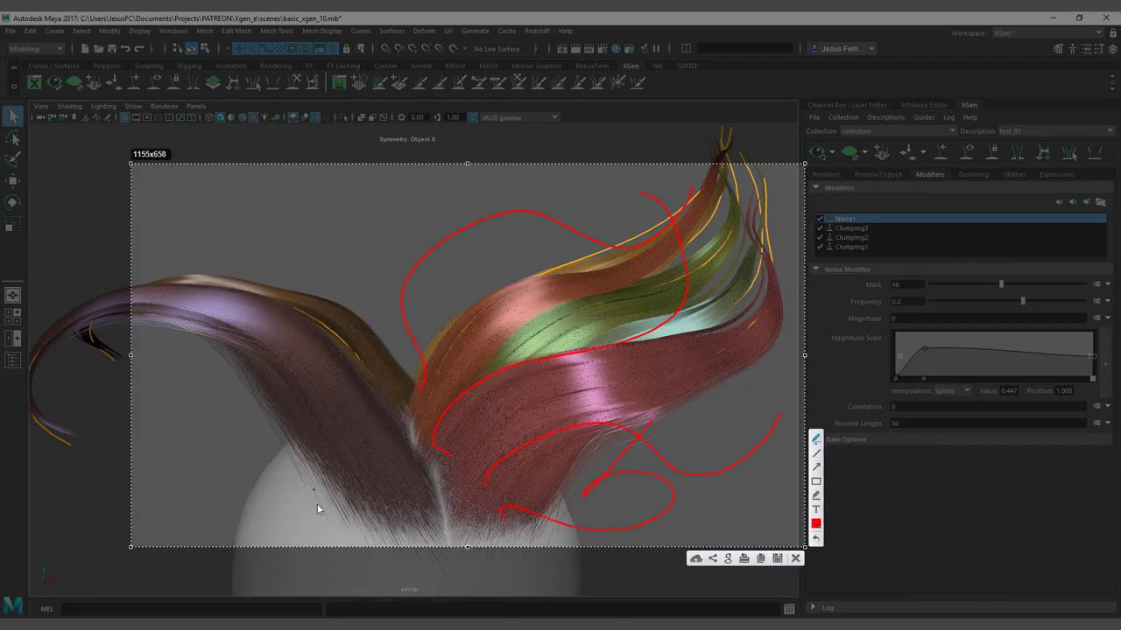
pyautogui.moveTo(348, 522)
pyautogui.mouseDown()
pyautogui.moveTo(78, 443)
pyautogui.moveTo(162, 354)
pyautogui.mouseUp()
pyautogui.moveTo(409, 368)
pyautogui.mouseDown()
pyautogui.moveTo(123, 234)
pyautogui.moveTo(214, 216)
pyautogui.mouseUp()
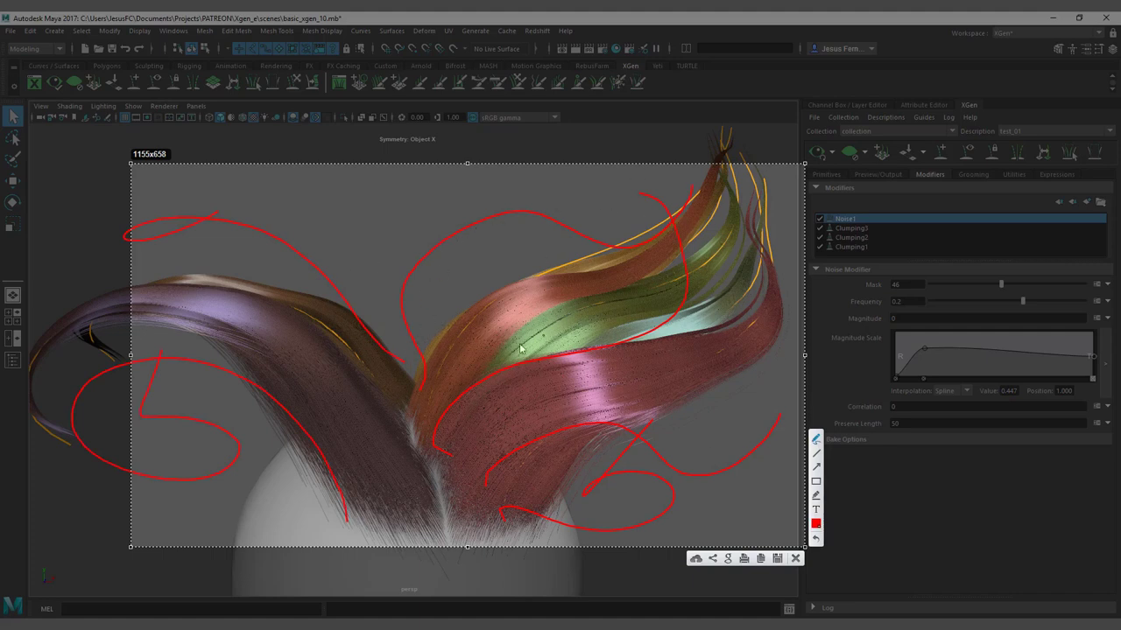
pyautogui.moveTo(442, 347)
pyautogui.mouseDown()
pyautogui.moveTo(515, 237)
pyautogui.moveTo(496, 264)
pyautogui.mouseUp()
pyautogui.moveTo(391, 373)
pyautogui.mouseDown()
pyautogui.moveTo(336, 195)
pyautogui.moveTo(282, 223)
pyautogui.mouseUp()
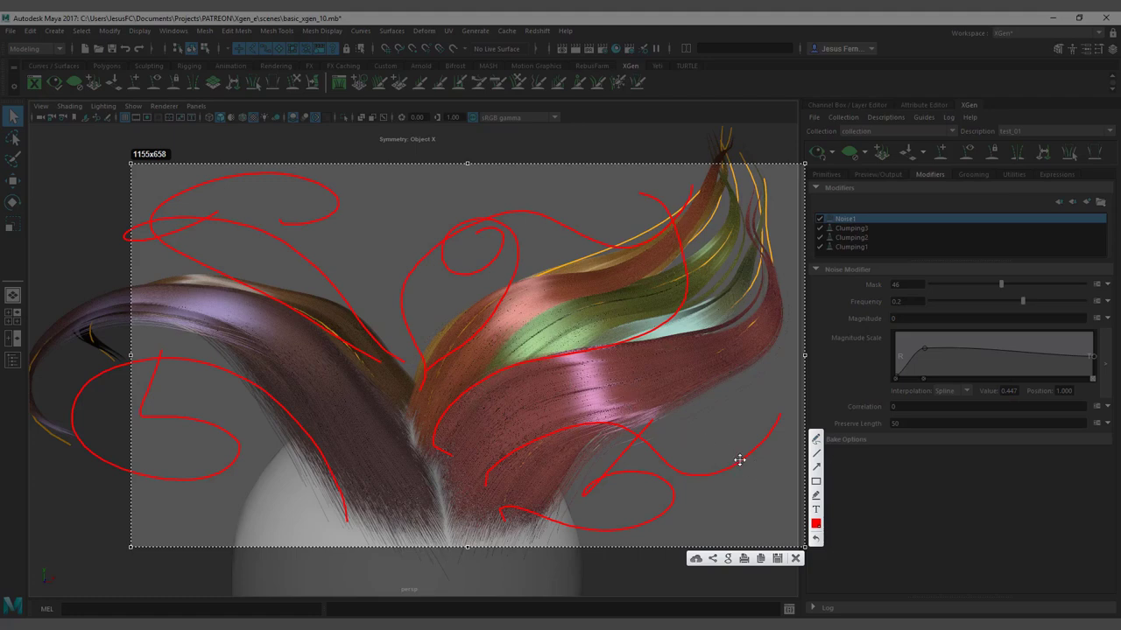
pyautogui.press('Escape')
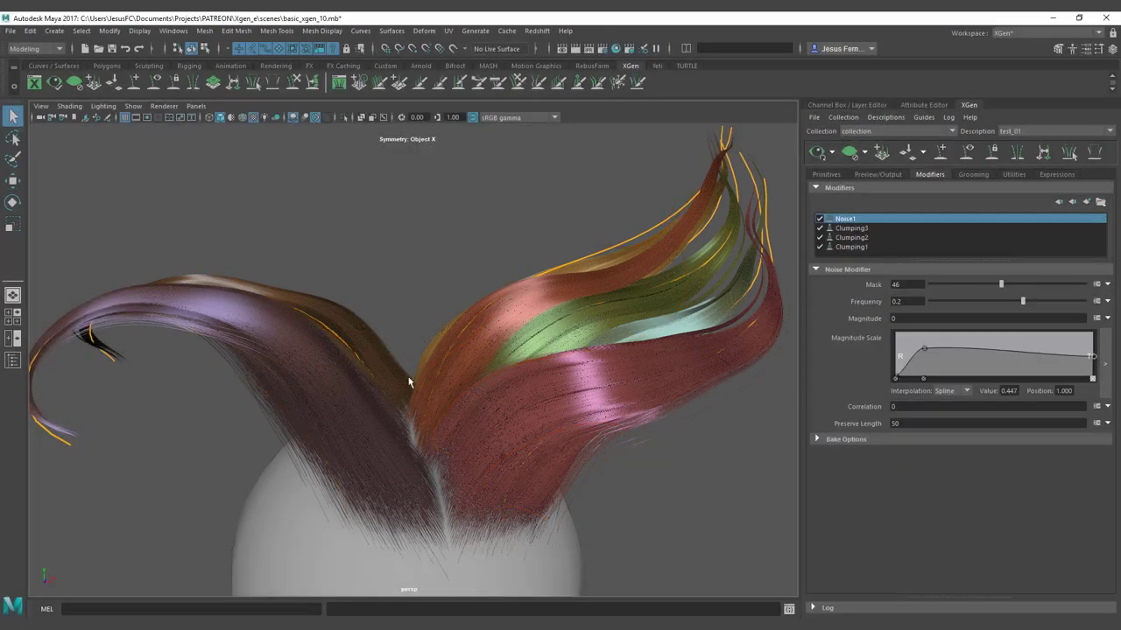
# Create a spline description named flyaways for the sphere in the existing collection, controlled by placing and shaping guides.
pyautogui.moveTo(408, 382)
pyautogui.keyDown('alt'); pyautogui.mouseDown()
pyautogui.moveTo(475, 367)
pyautogui.moveTo(520, 405)
pyautogui.moveTo(388, 382)
pyautogui.mouseUp(); pyautogui.keyUp('alt')
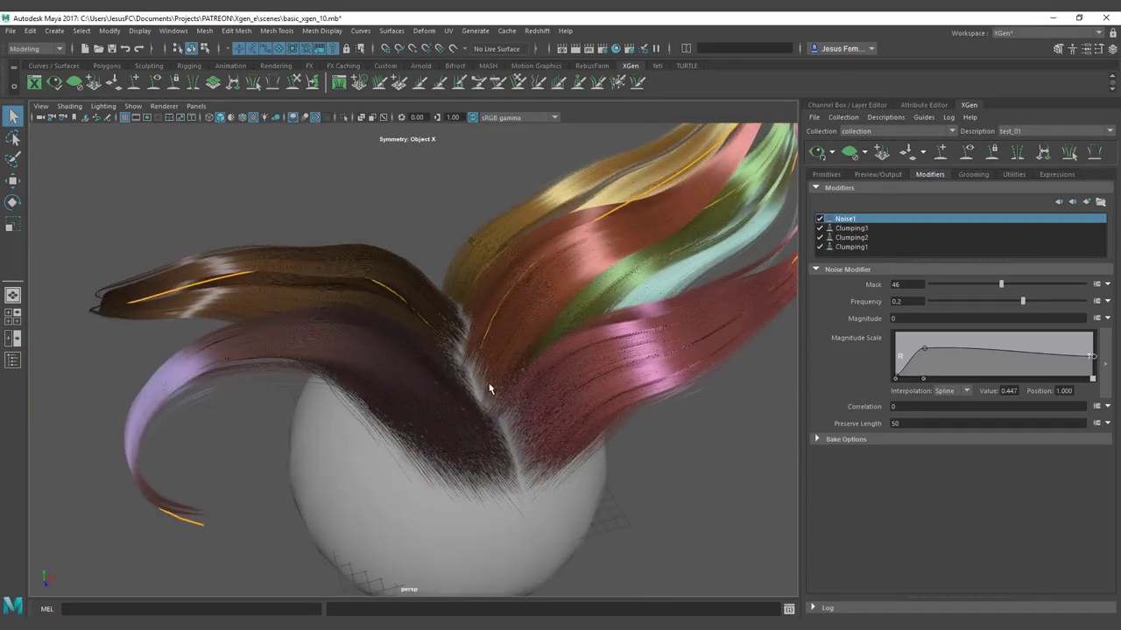
pyautogui.moveTo(489, 388)
pyautogui.keyDown('alt'); pyautogui.mouseDown()
pyautogui.moveTo(471, 429)
pyautogui.moveTo(450, 408)
pyautogui.moveTo(476, 365)
pyautogui.moveTo(469, 389)
pyautogui.mouseUp(); pyautogui.keyUp('alt')
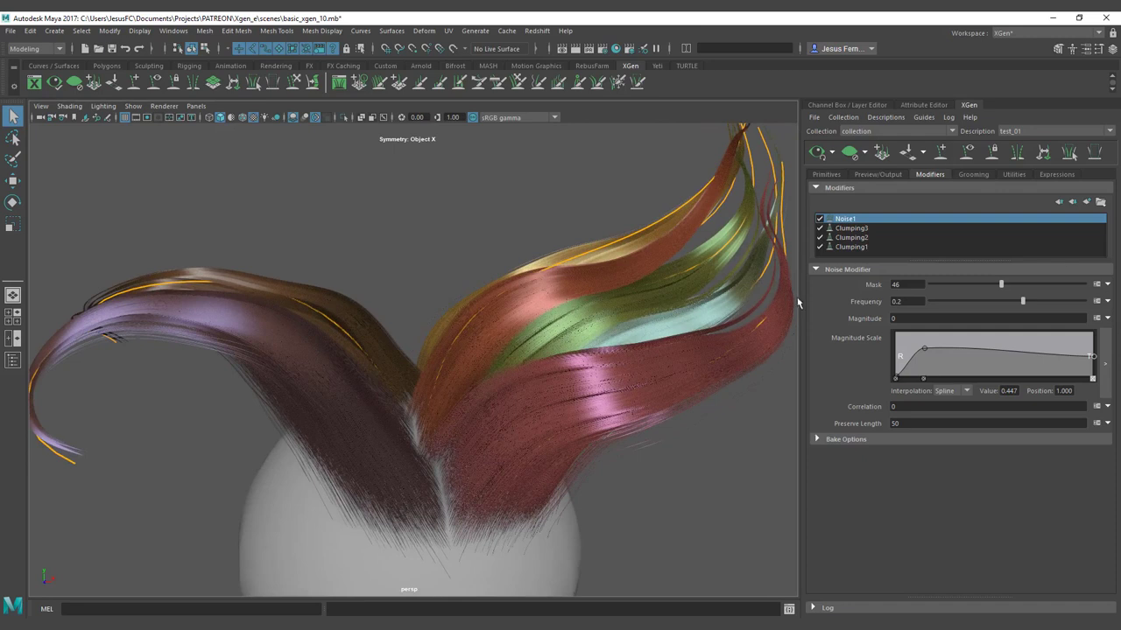
pyautogui.click(427, 565)
pyautogui.click(883, 119)
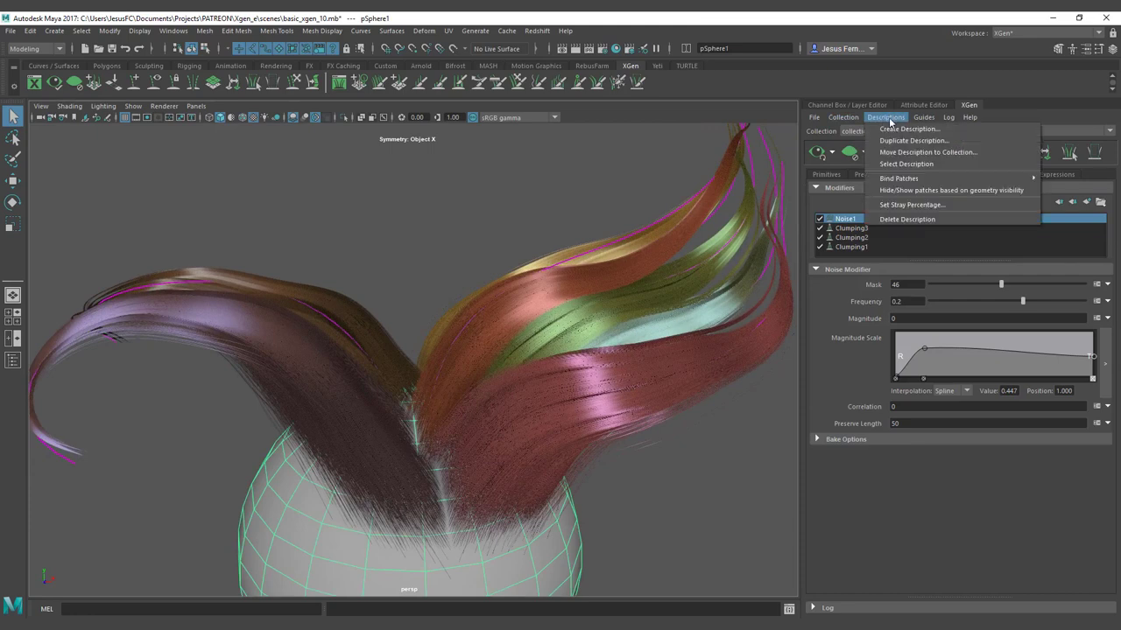
pyautogui.click(918, 132)
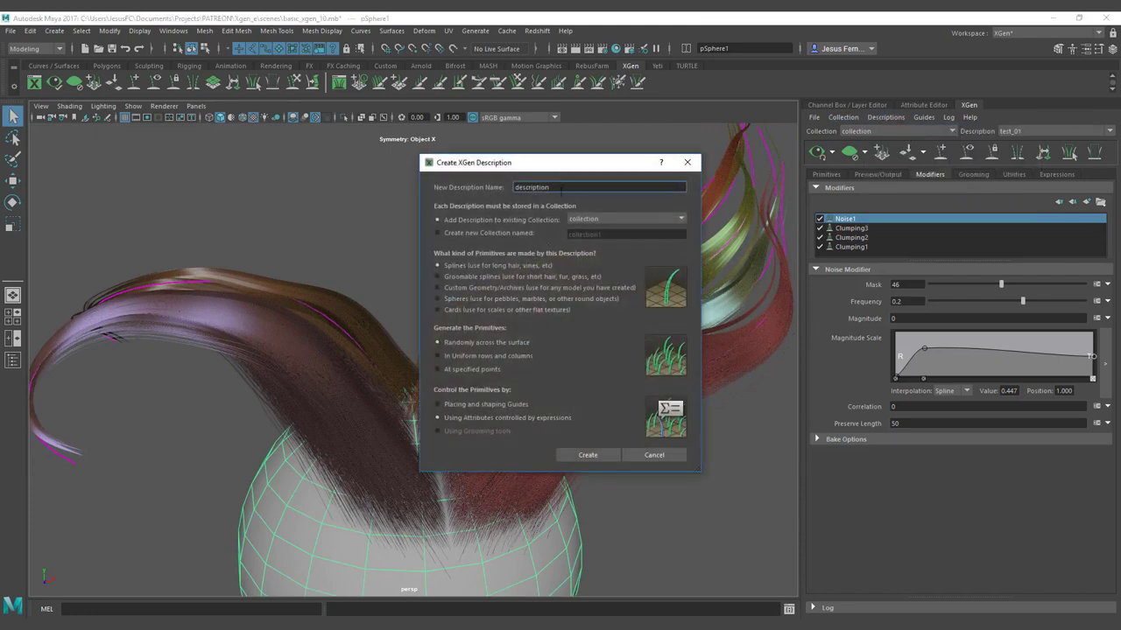
pyautogui.doubleClick(561, 190)
pyautogui.write('fi')
pyautogui.write('lyag')
pyautogui.write('ays')
pyautogui.click(488, 405)
pyautogui.click(587, 455)
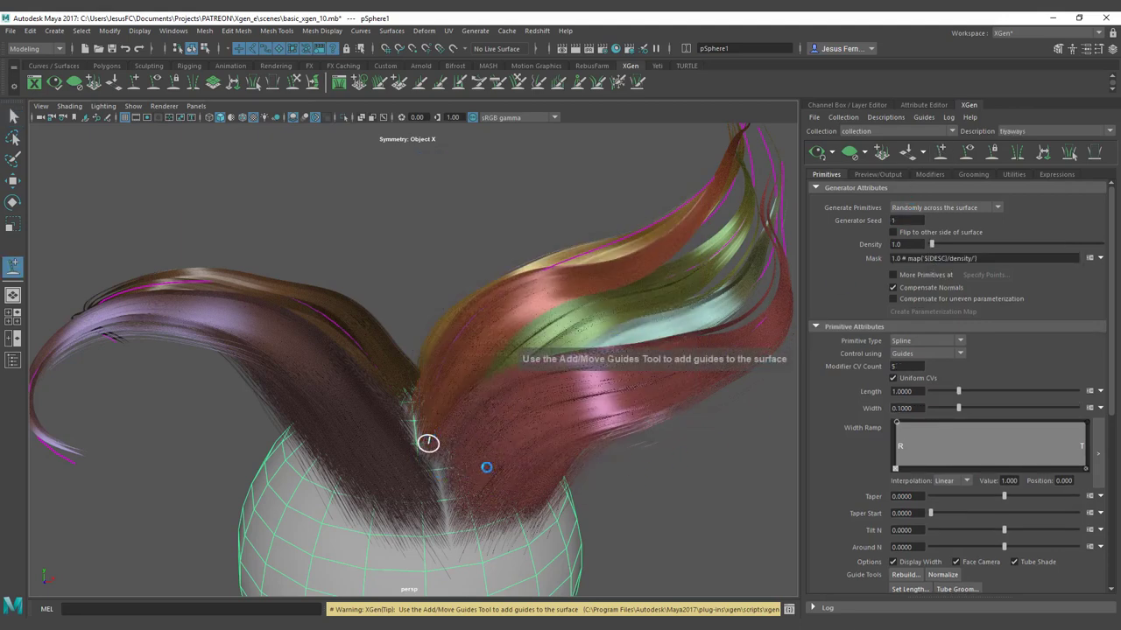
# Place four flyaway guides on the sphere around the hair parting and try to marquee-select them for scaling.
pyautogui.click(481, 510)
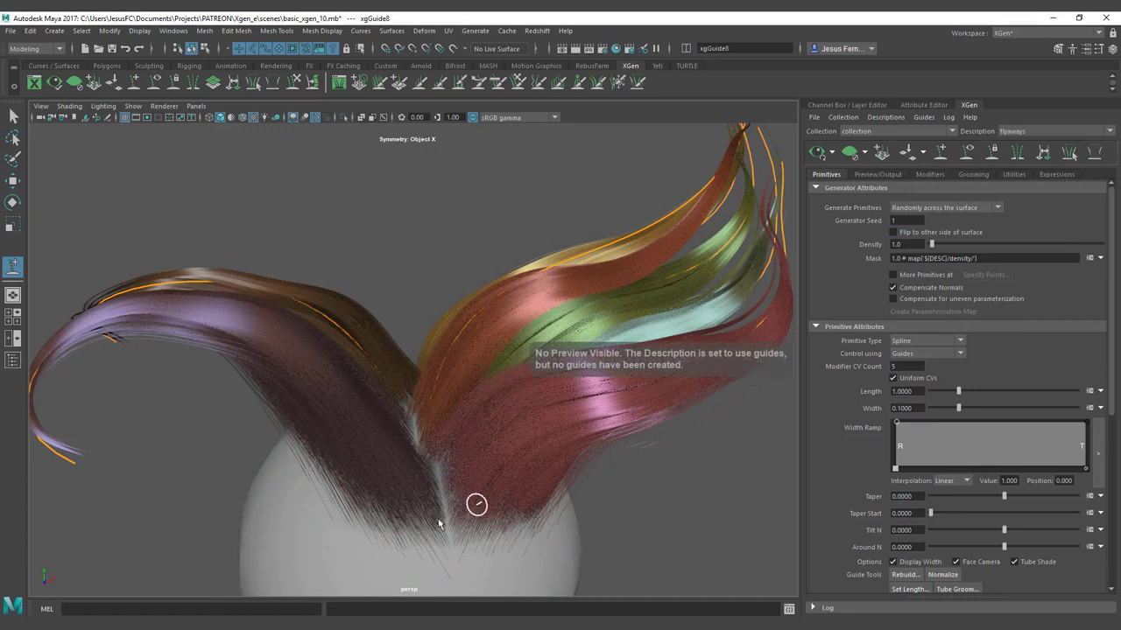
pyautogui.click(377, 406)
pyautogui.press('w')
pyautogui.moveTo(334, 364); pyautogui.dragTo(478, 459)
pyautogui.press('e')
pyautogui.press('r')
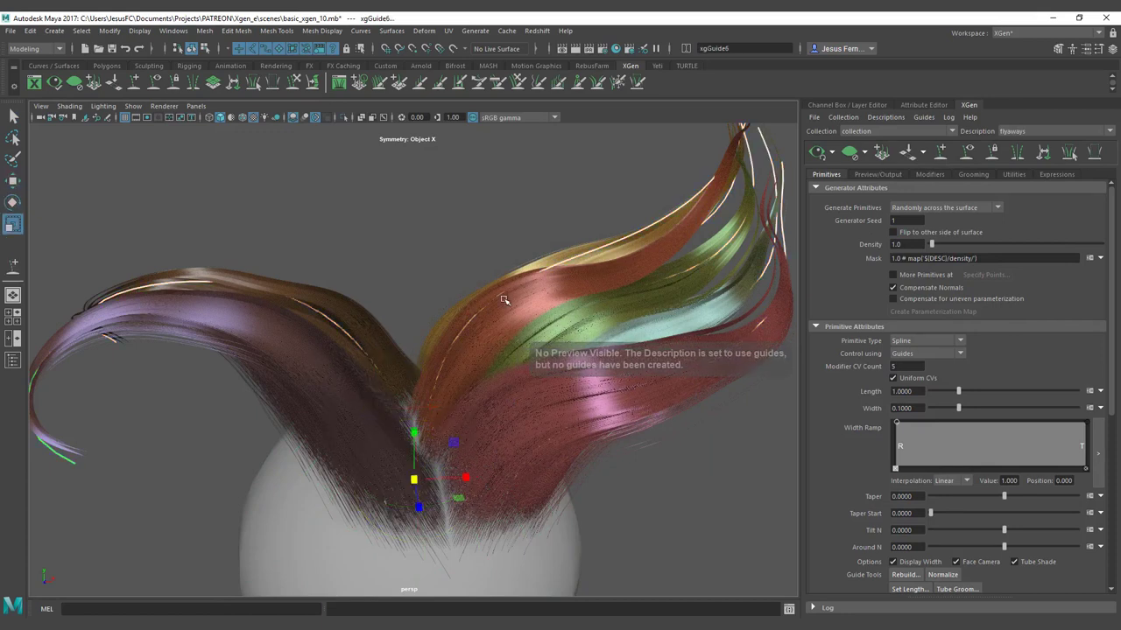
# Select xgGuide8 through xgGuide11 under pSphere1_flyaways in the Outliner and scale them up uniformly into long guides.
pyautogui.click(173, 31)
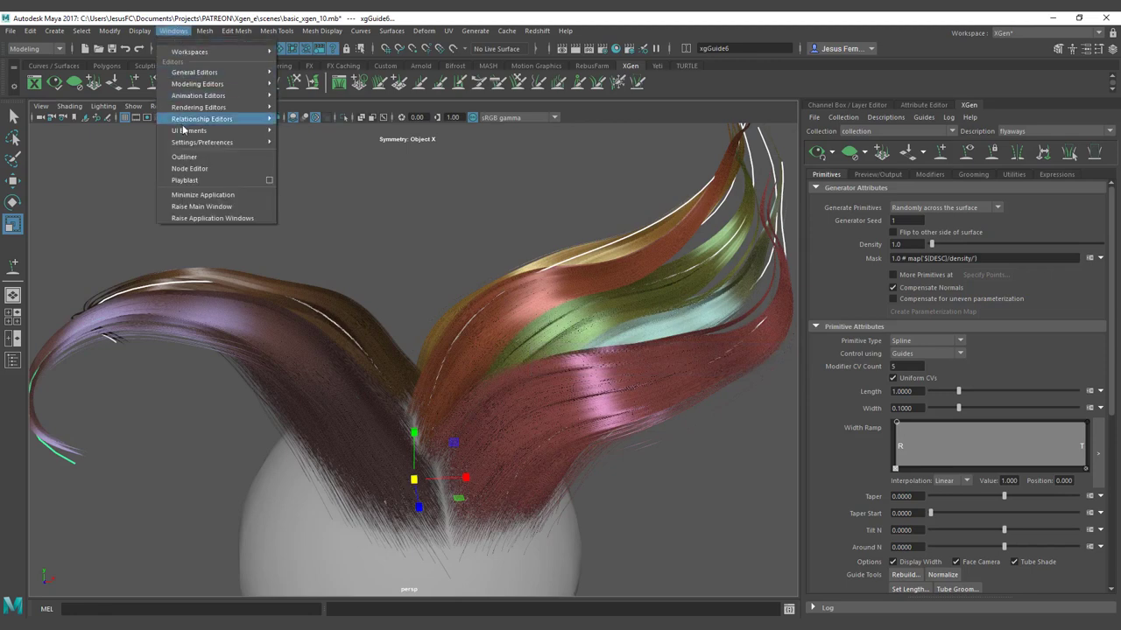
pyautogui.click(184, 157)
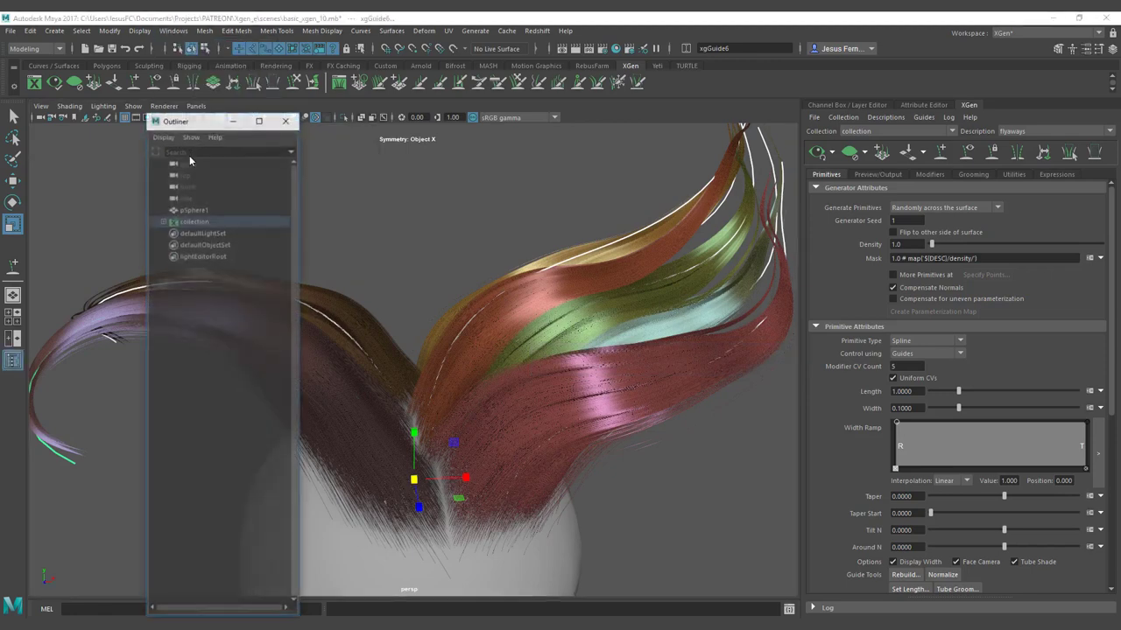
pyautogui.click(163, 221)
pyautogui.click(174, 243)
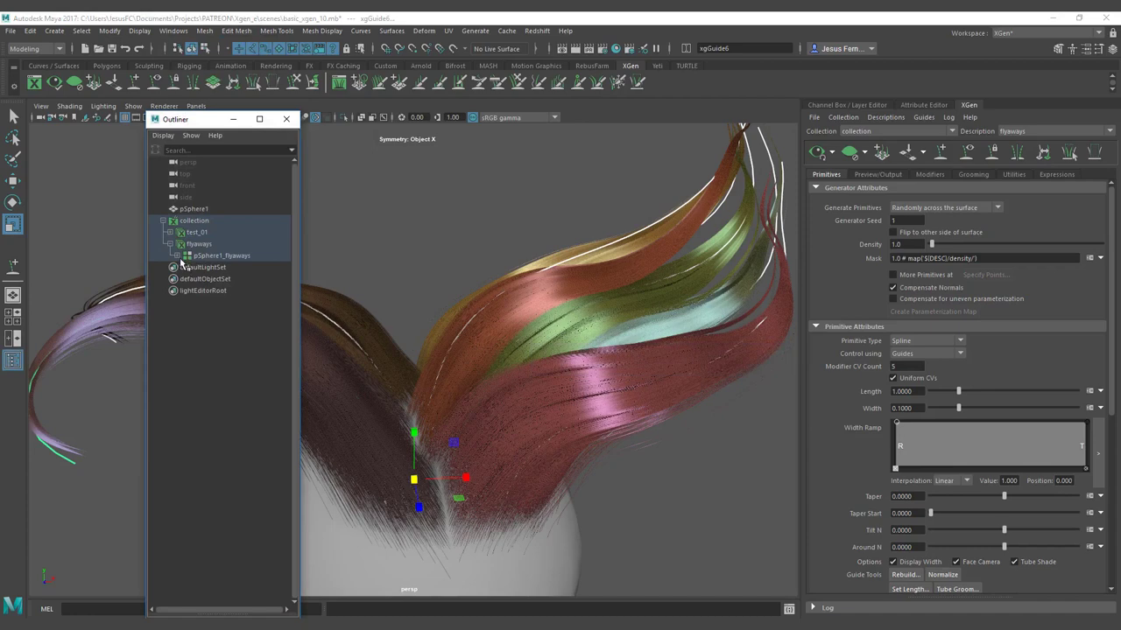
pyautogui.click(177, 256)
pyautogui.click(209, 268)
pyautogui.keyDown('shift'); pyautogui.click(225, 301); pyautogui.keyUp('shift')
pyautogui.press('w')
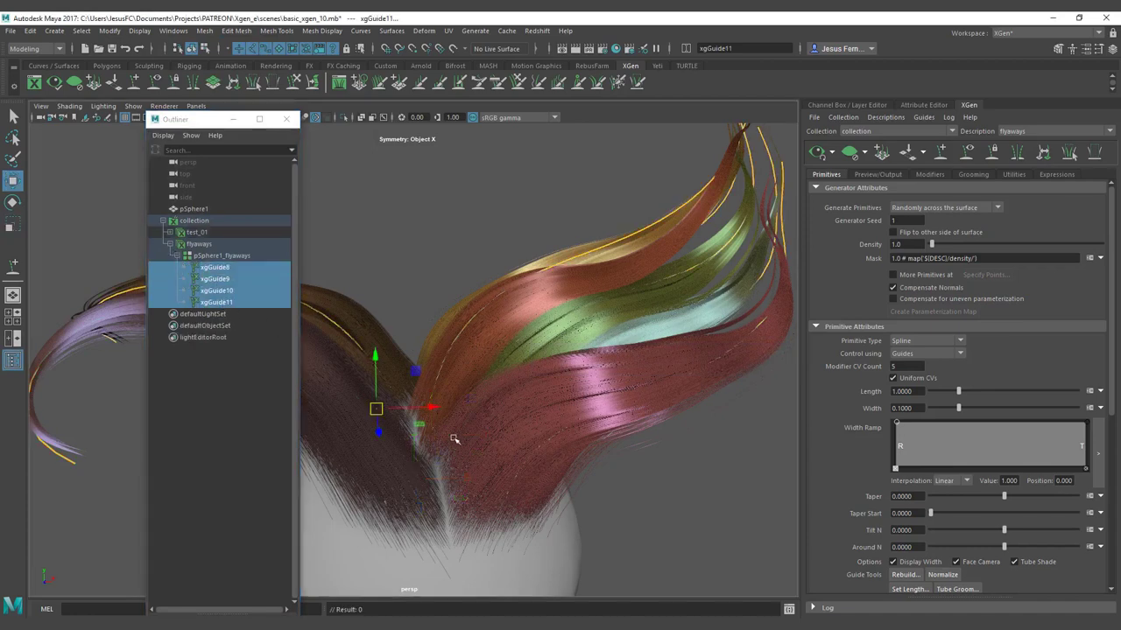
pyautogui.press('r')
pyautogui.moveTo(377, 408); pyautogui.dragTo(611, 354)
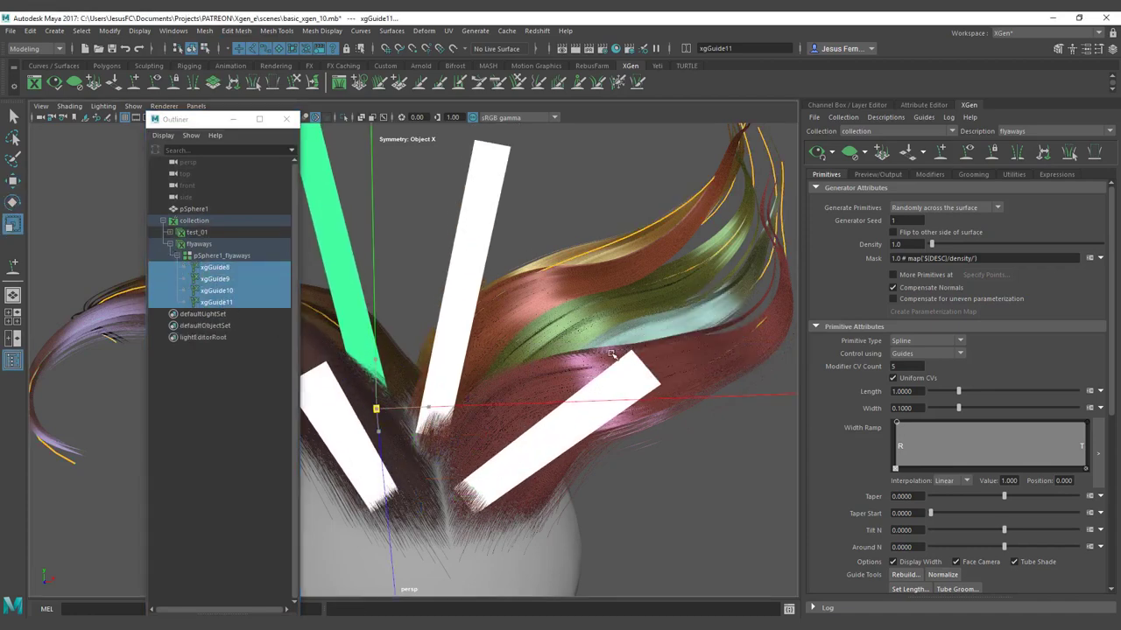
pyautogui.click(232, 119)
# Enlarge the guide sculpting brush and bend the rear guide beside the orange strand so it follows that hair's curve.
pyautogui.click(523, 339)
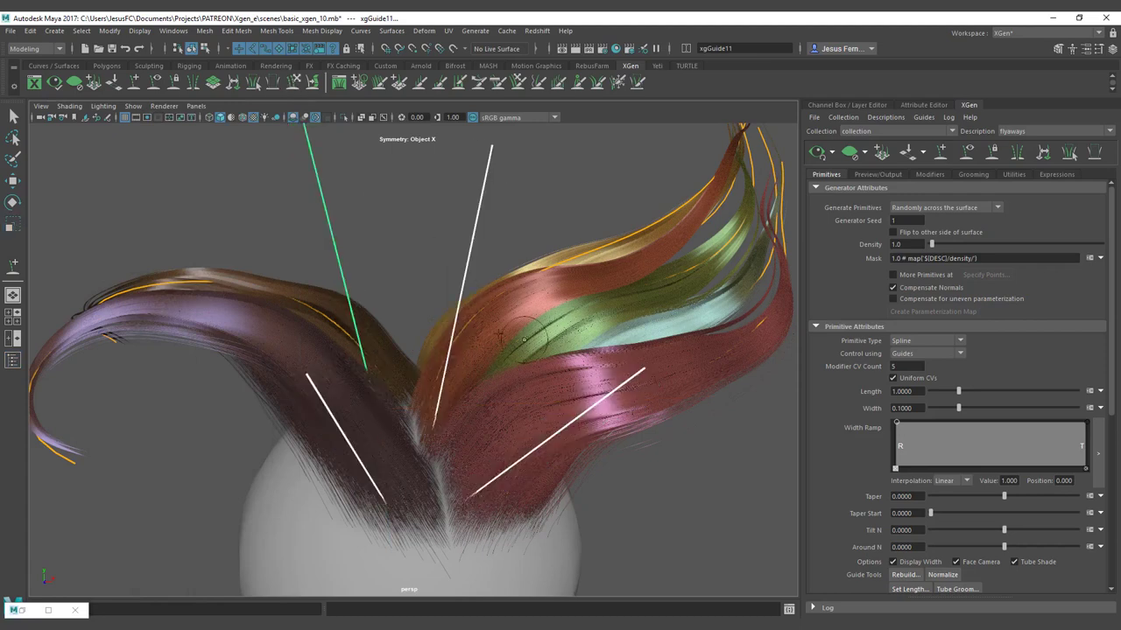
pyautogui.press('b')
pyautogui.moveTo(513, 310); pyautogui.dragTo(635, 310)
pyautogui.moveTo(534, 200); pyautogui.dragTo(463, 236)
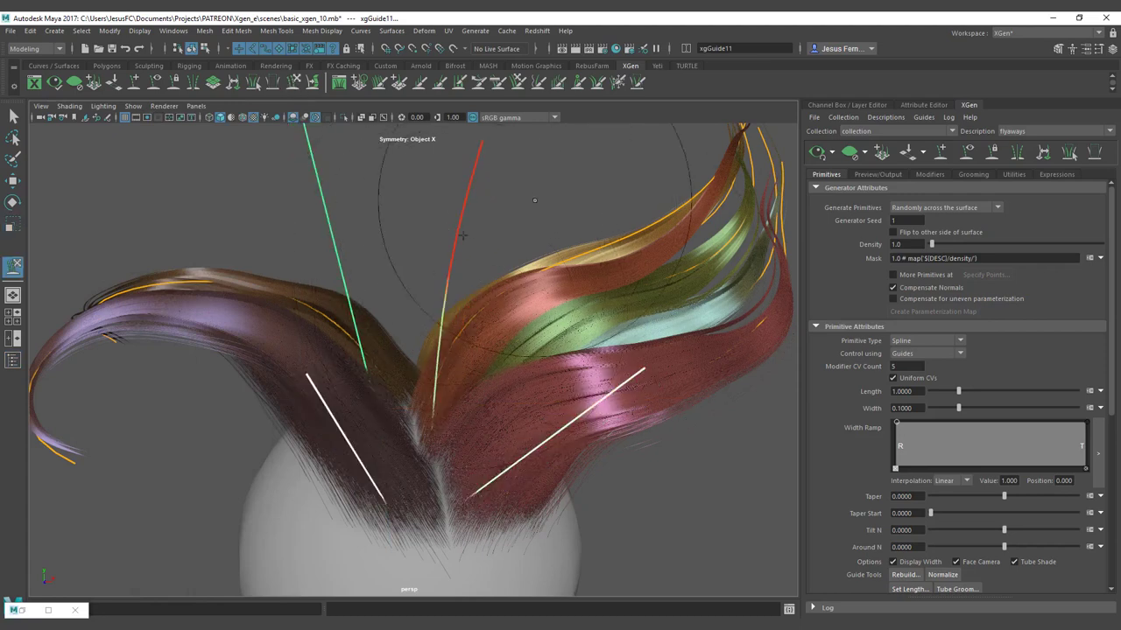
pyautogui.moveTo(596, 201)
pyautogui.mouseDown()
pyautogui.moveTo(482, 232)
pyautogui.moveTo(565, 275)
pyautogui.moveTo(623, 267)
pyautogui.mouseUp()
# Adjust the sculpting brush size and bend the rear guide by the brown strand outward so it arches above the hair.
pyautogui.scroll(-2, 512, 231)
pyautogui.press('b')
pyautogui.moveTo(349, 230); pyautogui.dragTo(362, 292)
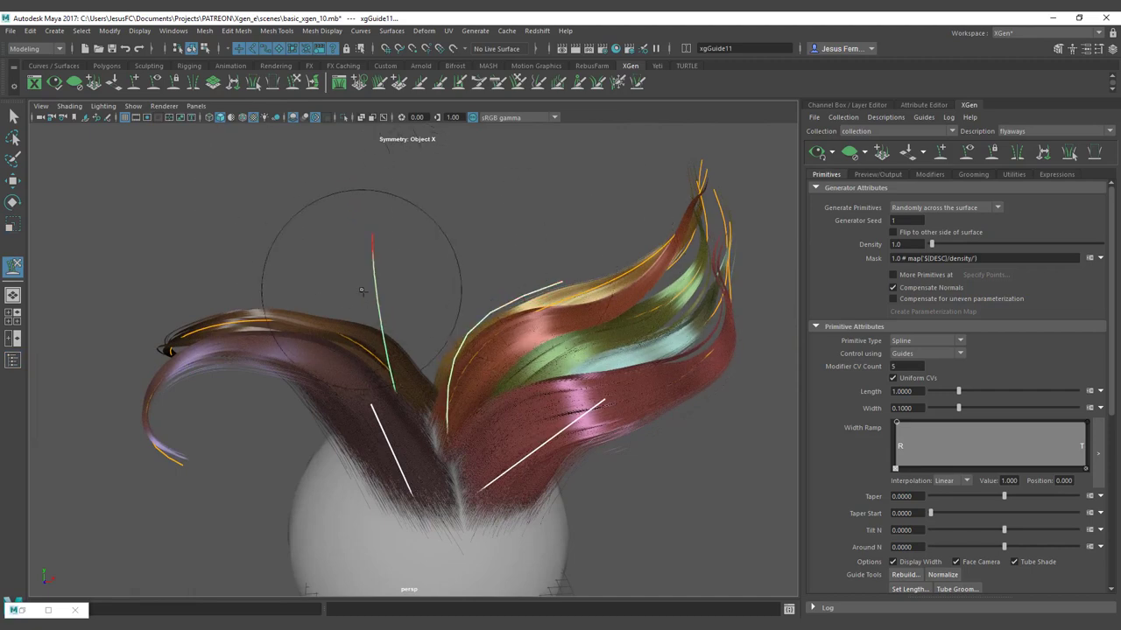
pyautogui.moveTo(325, 207); pyautogui.dragTo(210, 265)
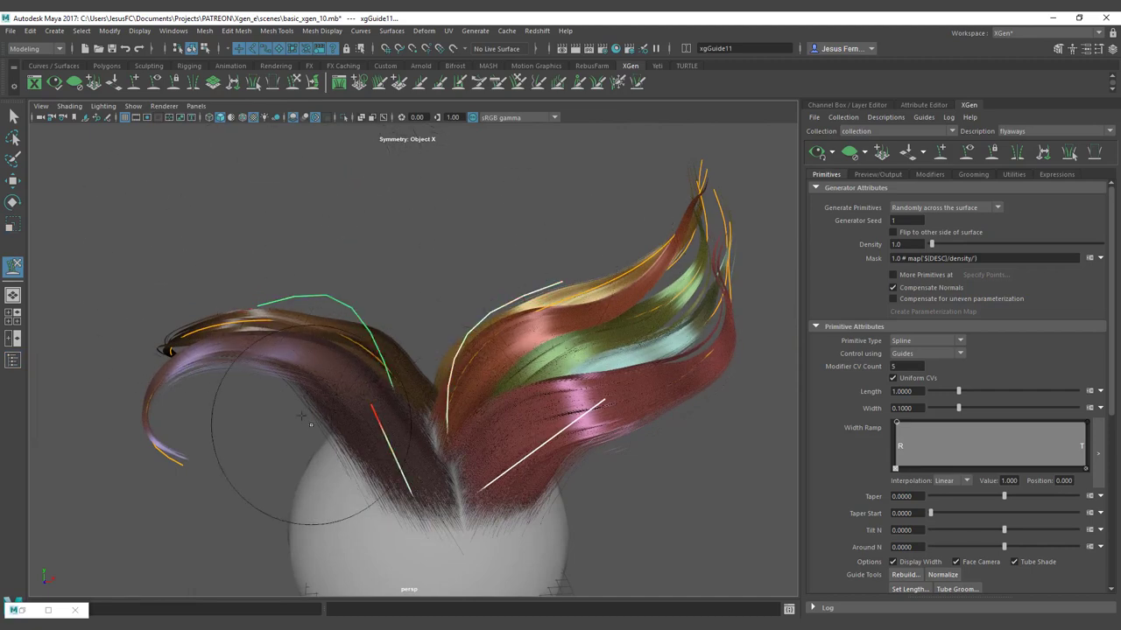
# Sculpt the two straight front guides, beside the purple and pink strands, into curves that arch away from the parting.
pyautogui.moveTo(328, 411)
pyautogui.keyDown('alt'); pyautogui.mouseDown()
pyautogui.moveTo(342, 393)
pyautogui.moveTo(258, 366)
pyautogui.mouseUp(); pyautogui.keyUp('alt')
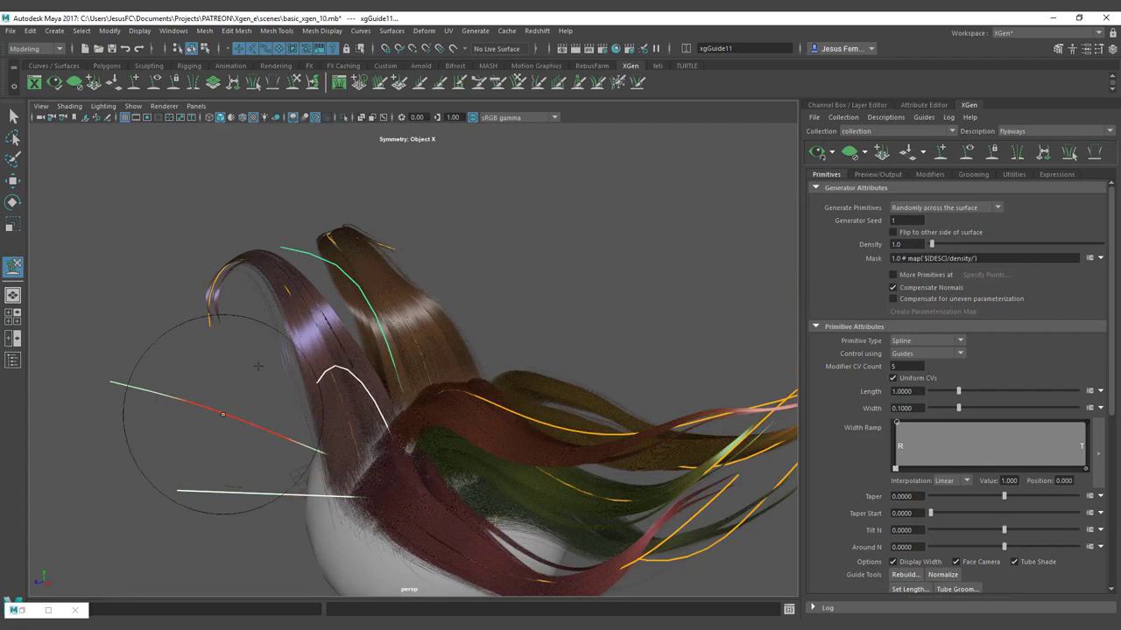
pyautogui.moveTo(168, 411)
pyautogui.keyDown('alt'); pyautogui.mouseDown()
pyautogui.moveTo(353, 418)
pyautogui.moveTo(735, 324)
pyautogui.mouseUp(); pyautogui.keyUp('alt')
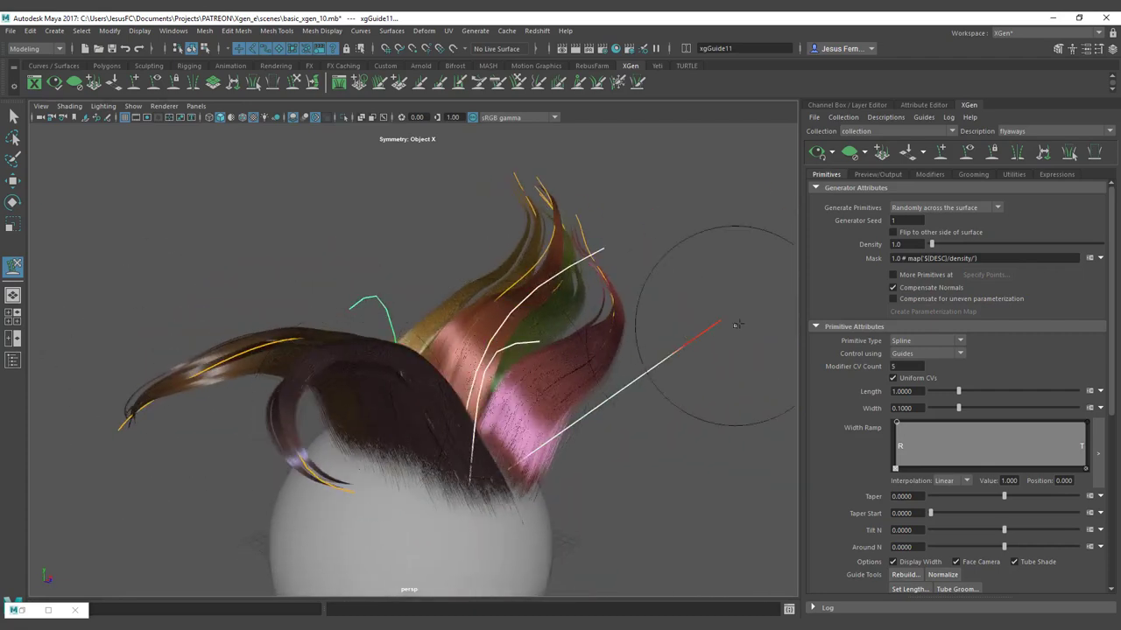
pyautogui.keyDown('alt'); pyautogui.moveTo(630, 420); pyautogui.dragTo(602, 486); pyautogui.keyUp('alt')
pyautogui.moveTo(437, 524); pyautogui.dragTo(650, 437)
# Sculpt the rear guide by the brown strand so it arches higher above the hair and away from the parting.
pyautogui.moveTo(583, 393)
pyautogui.keyDown('alt'); pyautogui.mouseDown()
pyautogui.moveTo(590, 379)
pyautogui.moveTo(394, 113)
pyautogui.mouseUp(); pyautogui.keyUp('alt')
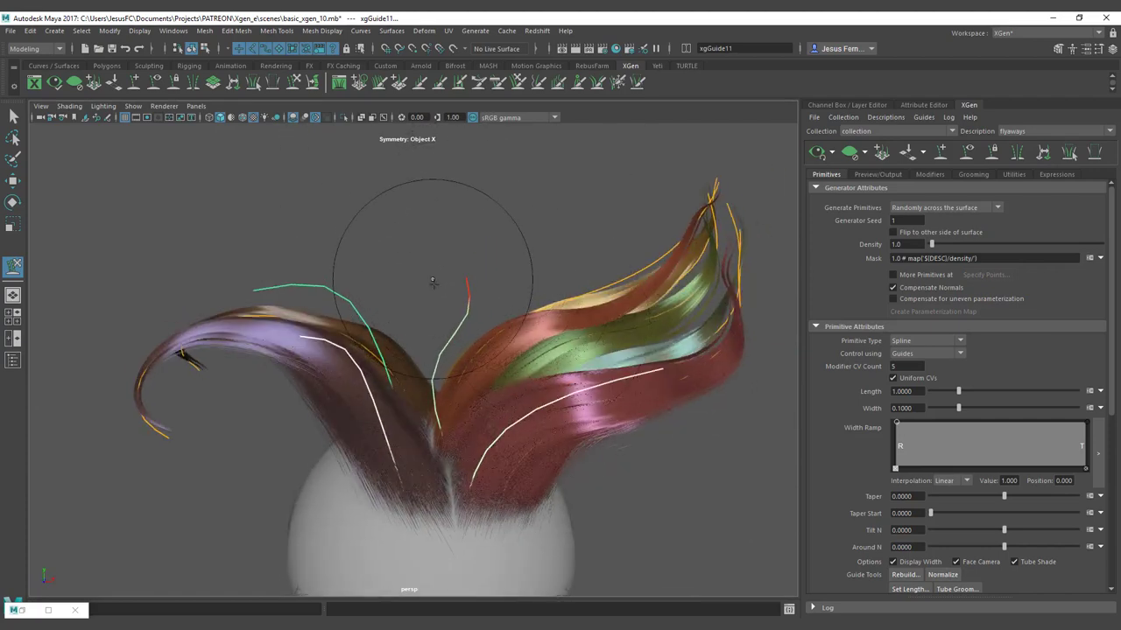
pyautogui.moveTo(267, 245)
pyautogui.mouseDown()
pyautogui.moveTo(190, 270)
pyautogui.moveTo(162, 192)
pyautogui.mouseUp()
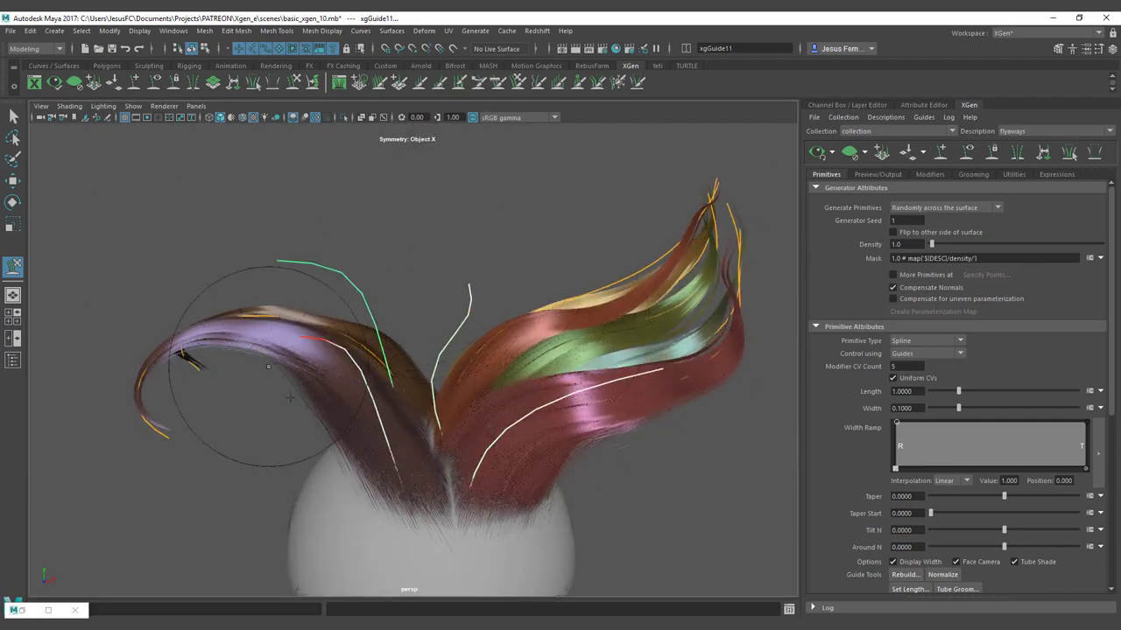
pyautogui.keyDown('alt'); pyautogui.moveTo(289, 398); pyautogui.dragTo(596, 481); pyautogui.keyUp('alt')
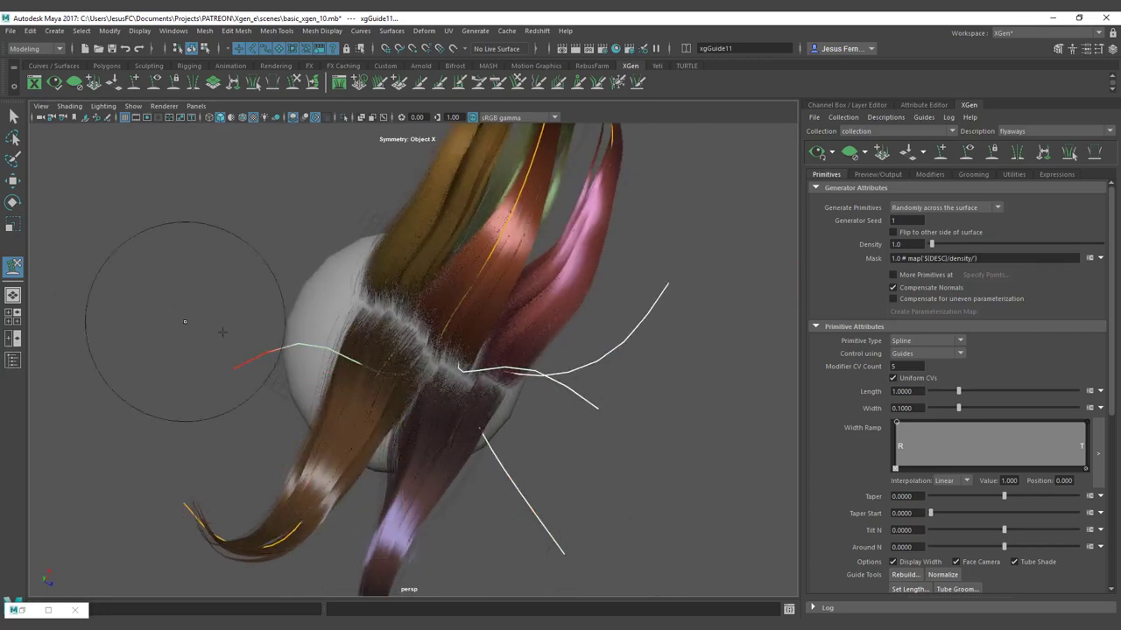
pyautogui.moveTo(419, 421)
pyautogui.keyDown('alt'); pyautogui.mouseDown()
pyautogui.moveTo(397, 373)
pyautogui.moveTo(356, 362)
pyautogui.moveTo(341, 320)
pyautogui.mouseUp(); pyautogui.keyUp('alt')
# Refine the curves of the two front guides by the purple and pink strands, and leave the sculpting tool.
pyautogui.moveTo(381, 386)
pyautogui.keyDown('alt'); pyautogui.mouseDown()
pyautogui.moveTo(299, 415)
pyautogui.moveTo(276, 356)
pyautogui.mouseUp(); pyautogui.keyUp('alt')
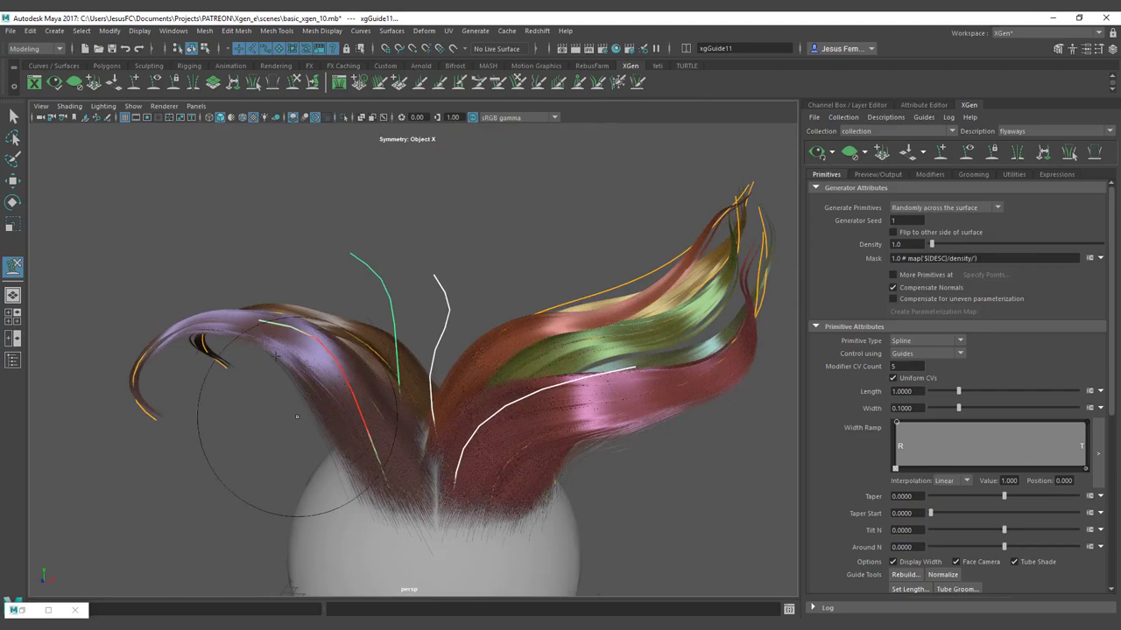
pyautogui.keyDown('alt'); pyautogui.moveTo(400, 396); pyautogui.dragTo(739, 260); pyautogui.keyUp('alt')
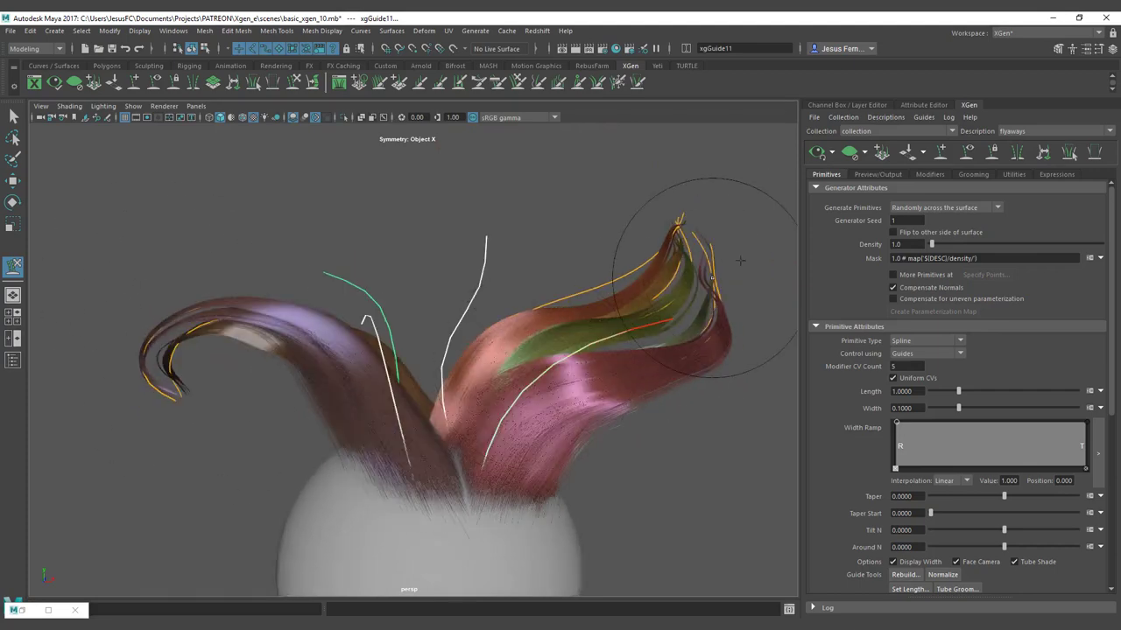
pyautogui.moveTo(531, 366)
pyautogui.keyDown('alt'); pyautogui.mouseDown()
pyautogui.moveTo(578, 371)
pyautogui.moveTo(637, 338)
pyautogui.mouseUp(); pyautogui.keyUp('alt')
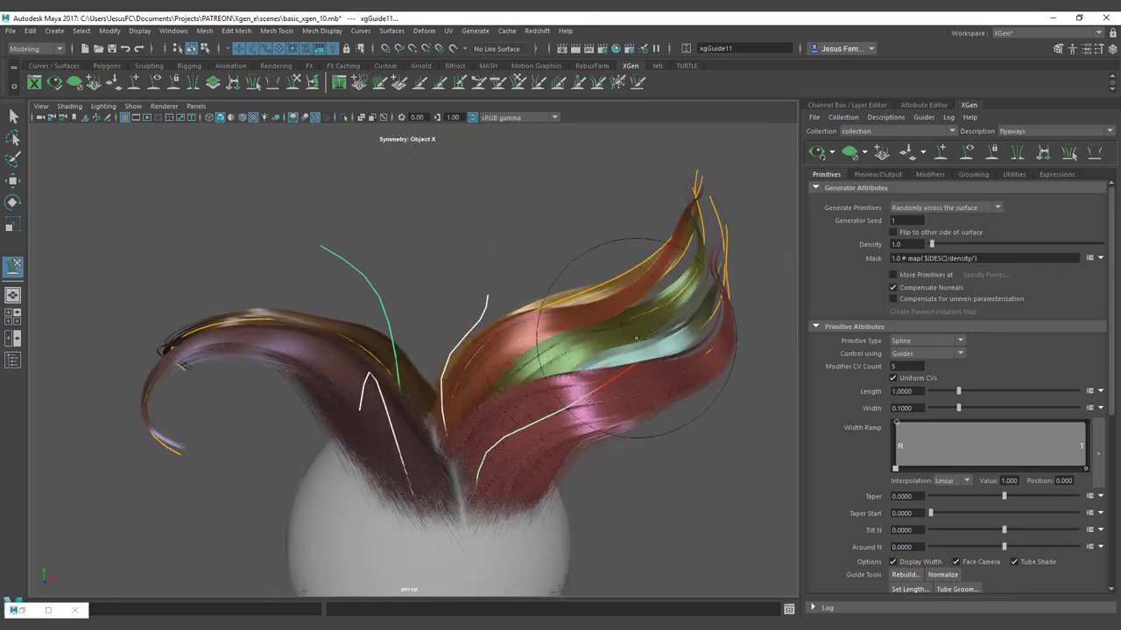
pyautogui.press('q')
# Replace the flyaways mask expression with "$percentStray=5;#0,100" and "rand() < $percentStray/100.0 ? 1 : 0", and apply it.
pyautogui.click(877, 175)
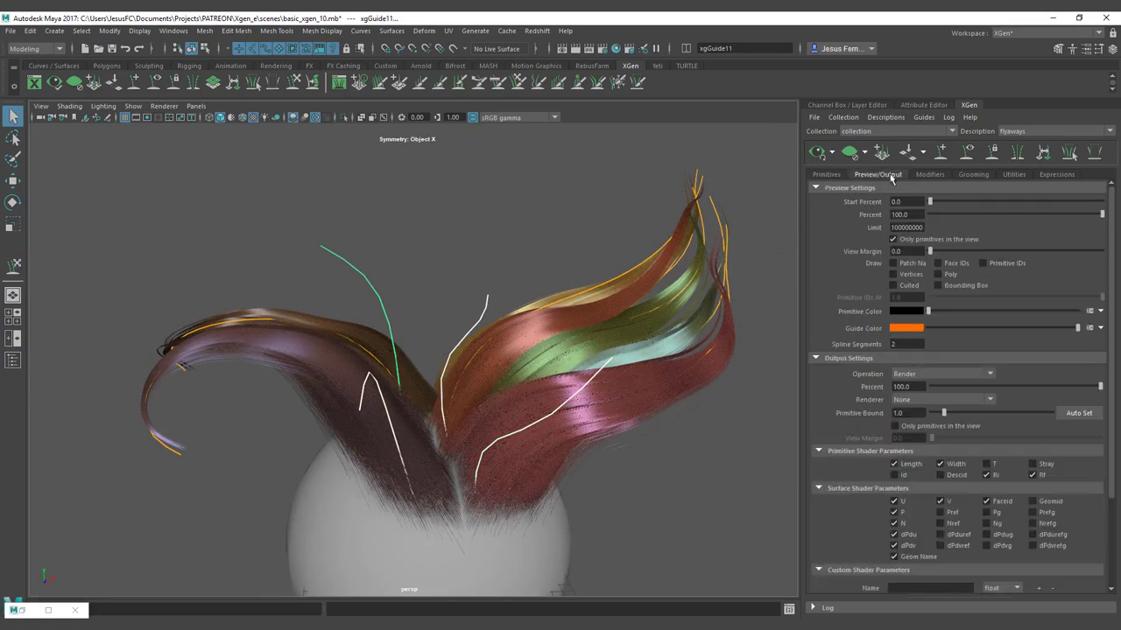
pyautogui.click(826, 174)
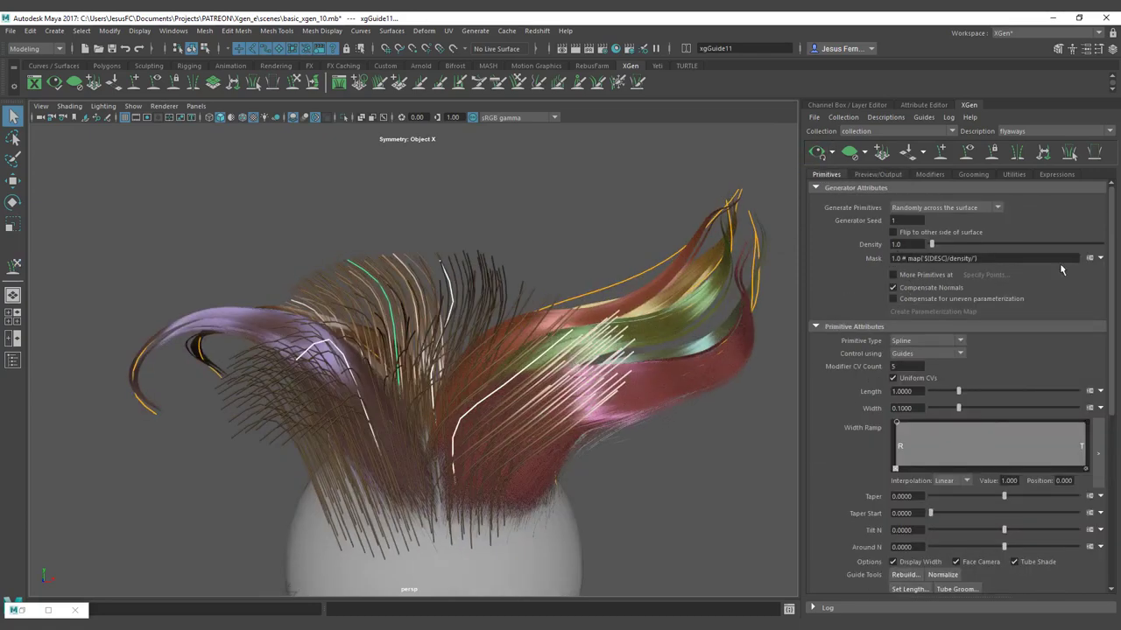
pyautogui.click(1089, 258)
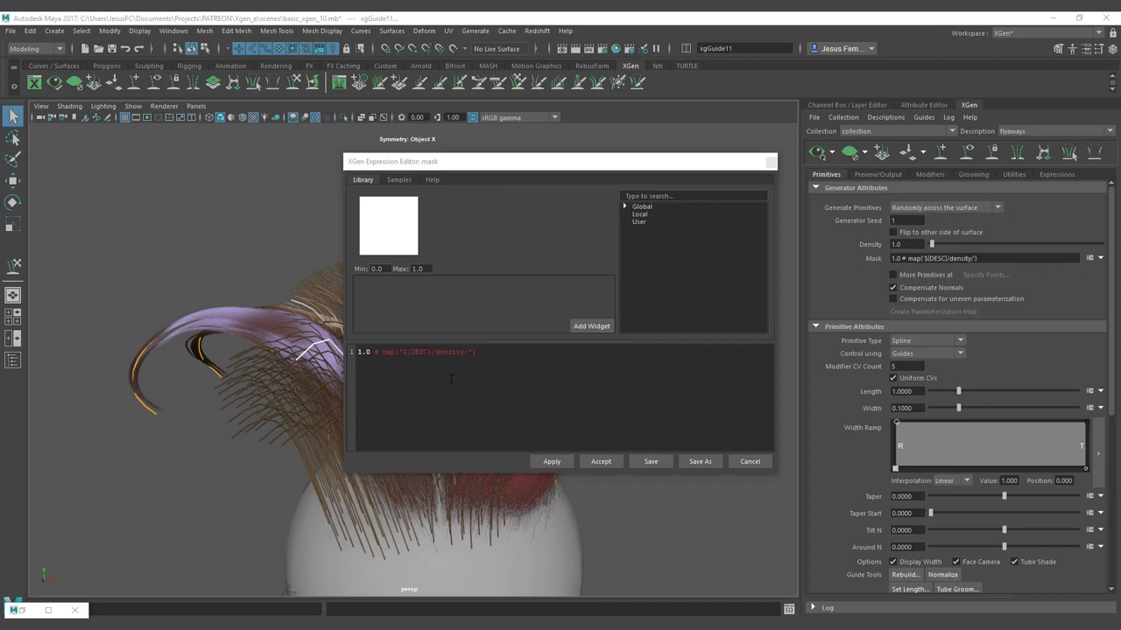
pyautogui.hotkey('ctrl', 'a')
pyautogui.write('$percentStray=5;#0,100 rand() < $percentStray/100.0 ? 1 : 0')
pyautogui.click(551, 462)
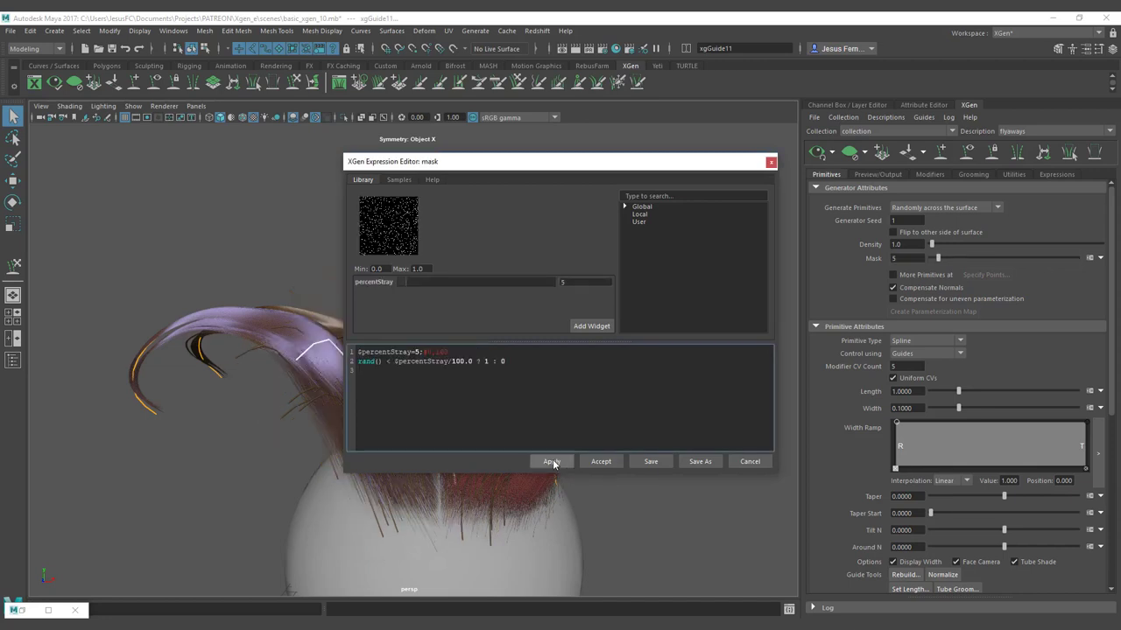
pyautogui.click(749, 461)
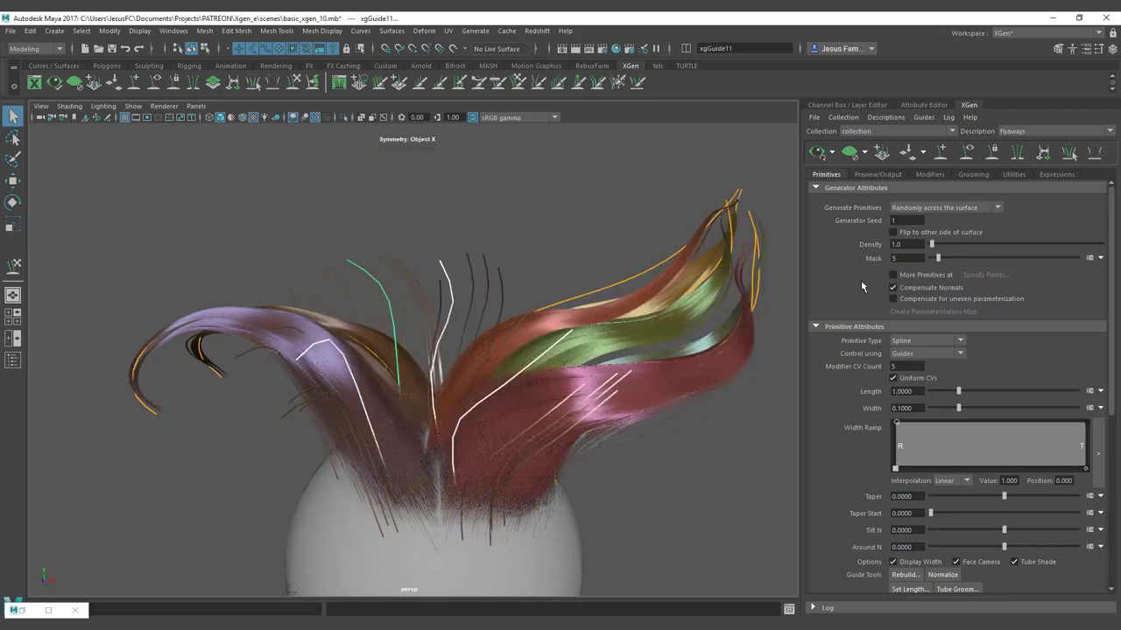
# Lower the flyaways density to 0.695 and set the hair width to 0.01.
pyautogui.moveTo(931, 245); pyautogui.dragTo(931, 244)
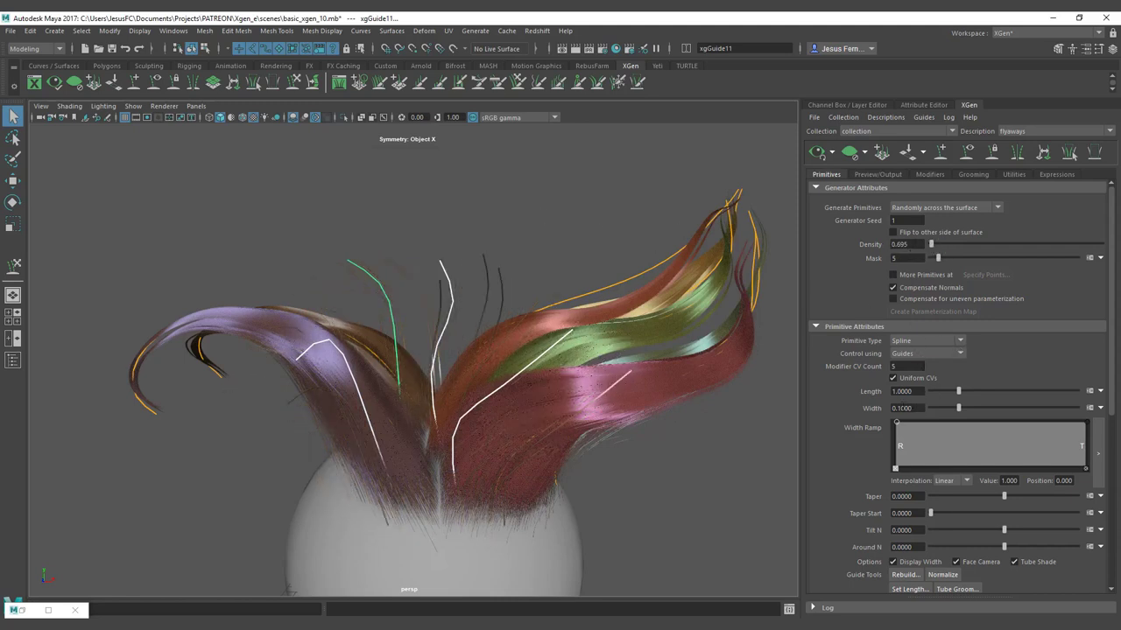
pyautogui.doubleClick(900, 408)
pyautogui.write('0.0')
pyautogui.press('Return')
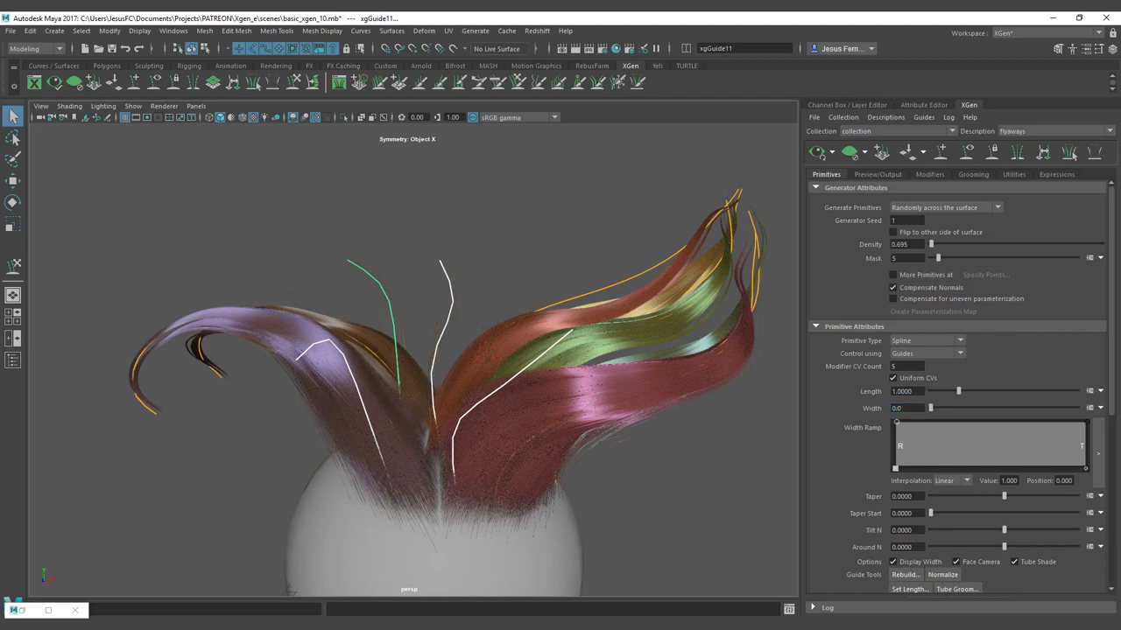
pyautogui.moveTo(906, 408); pyautogui.dragTo(861, 406)
pyautogui.press('Return')
# Set the flyaways hair width to 0.02.
pyautogui.keyDown('alt'); pyautogui.moveTo(340, 265); pyautogui.dragTo(568, 278, button='right'); pyautogui.keyUp('alt')
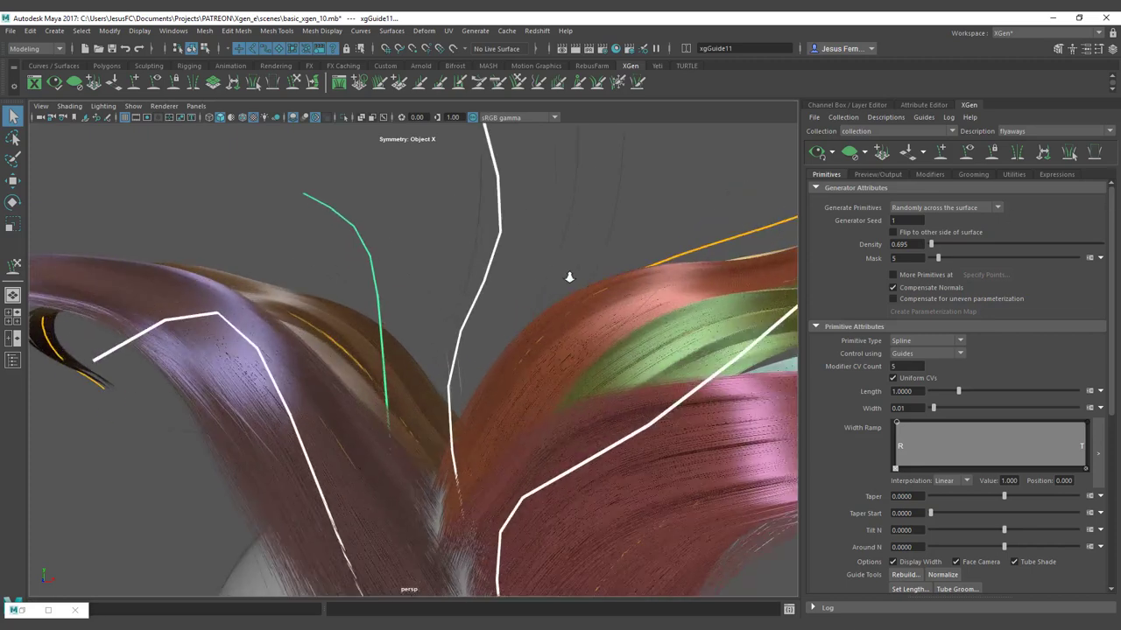
pyautogui.click(898, 407)
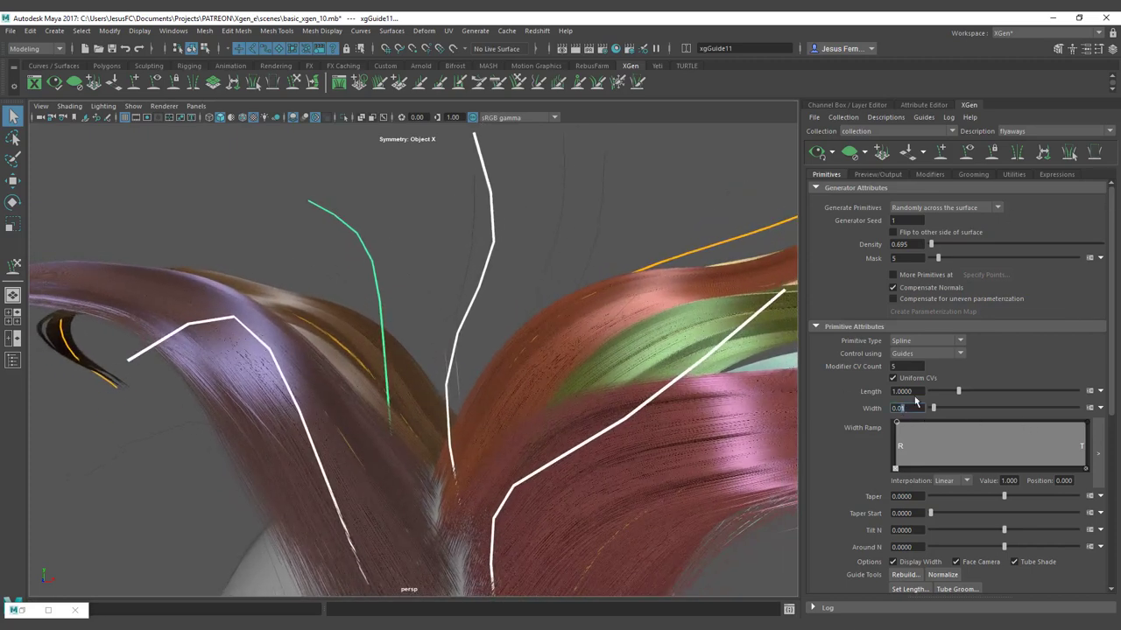
pyautogui.press('BackSpace')
pyautogui.write('2')
pyautogui.press('Return')
# Set the flyaways Taper to 0.905, Taper Start to 0.47 and Modifier CV Count to 20.
pyautogui.moveTo(1012, 494); pyautogui.dragTo(1068, 496)
pyautogui.click(1025, 513)
pyautogui.click(907, 366)
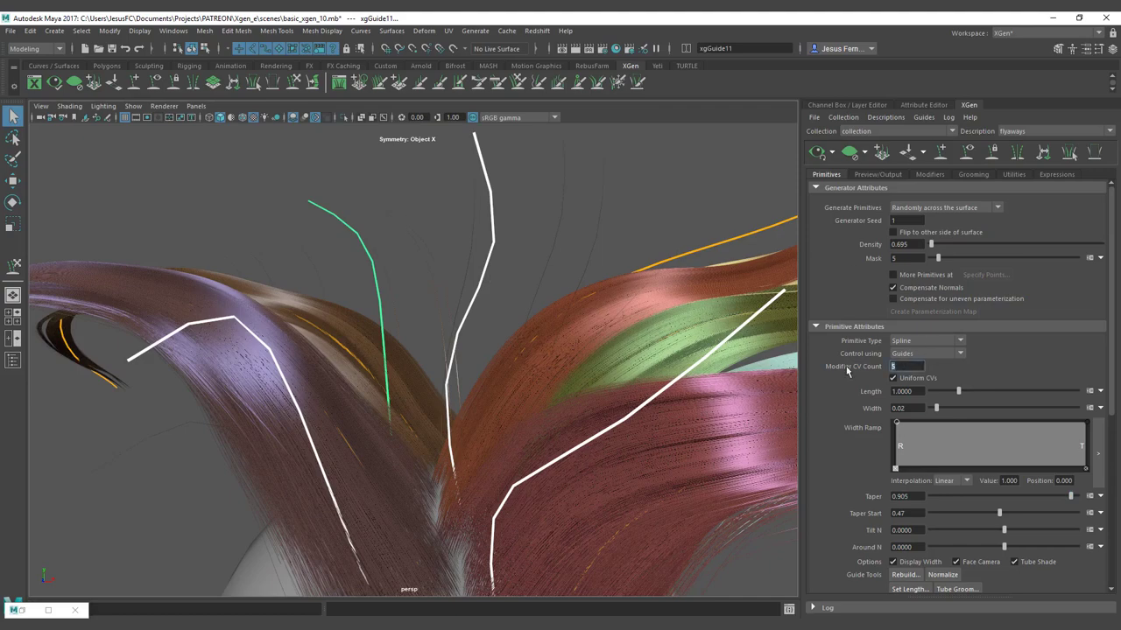
pyautogui.write('20')
pyautogui.keyDown('alt'); pyautogui.moveTo(413, 235); pyautogui.dragTo(425, 239); pyautogui.keyUp('alt')
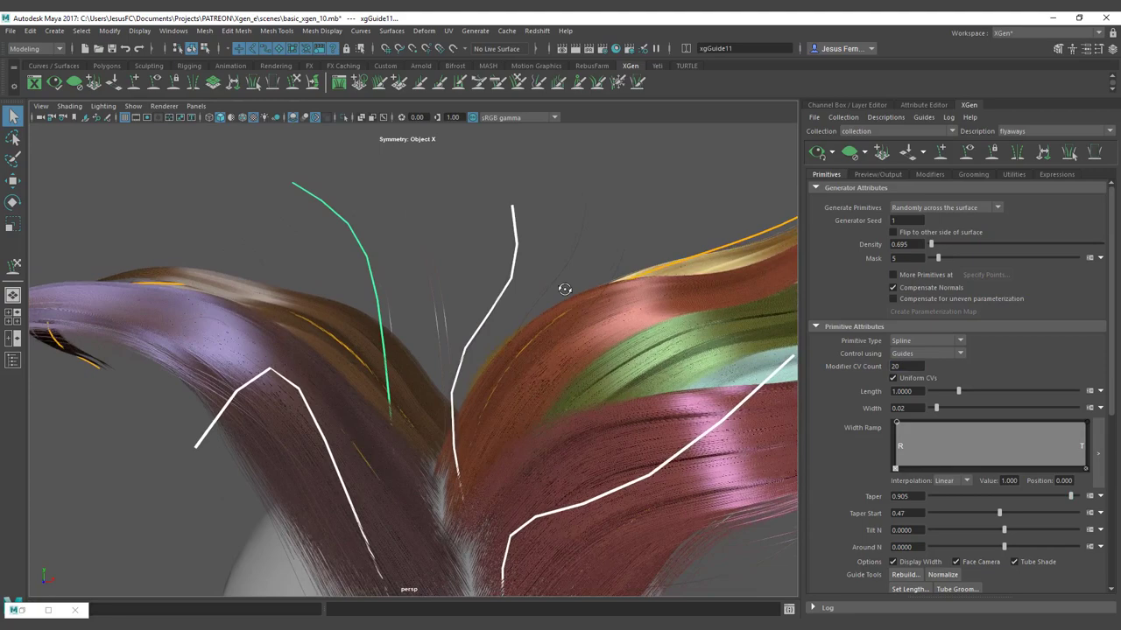
# Set the flyaways hair width to 0.04 and check the thickness of the strands around the parting.
pyautogui.click(911, 408)
pyautogui.write('0.0')
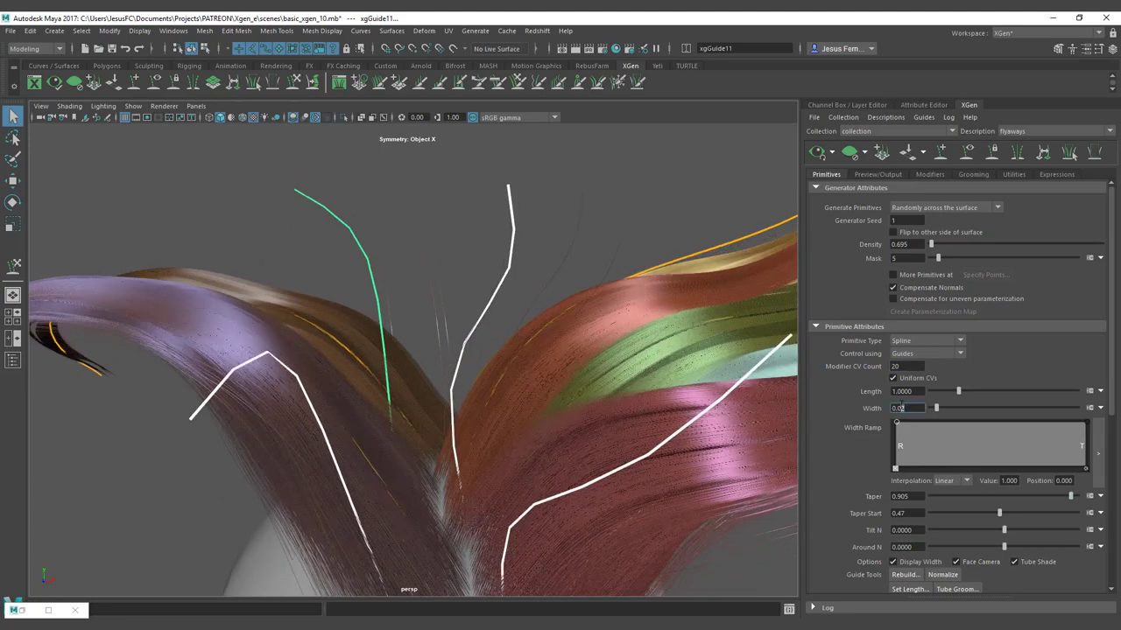
pyautogui.write('1')
pyautogui.press('Return')
pyautogui.moveTo(467, 296)
pyautogui.keyDown('alt'); pyautogui.mouseDown()
pyautogui.moveTo(490, 313)
pyautogui.moveTo(476, 295)
pyautogui.mouseUp(); pyautogui.keyUp('alt')
pyautogui.keyDown('alt'); pyautogui.moveTo(475, 296); pyautogui.dragTo(499, 266, button='right'); pyautogui.keyUp('alt')
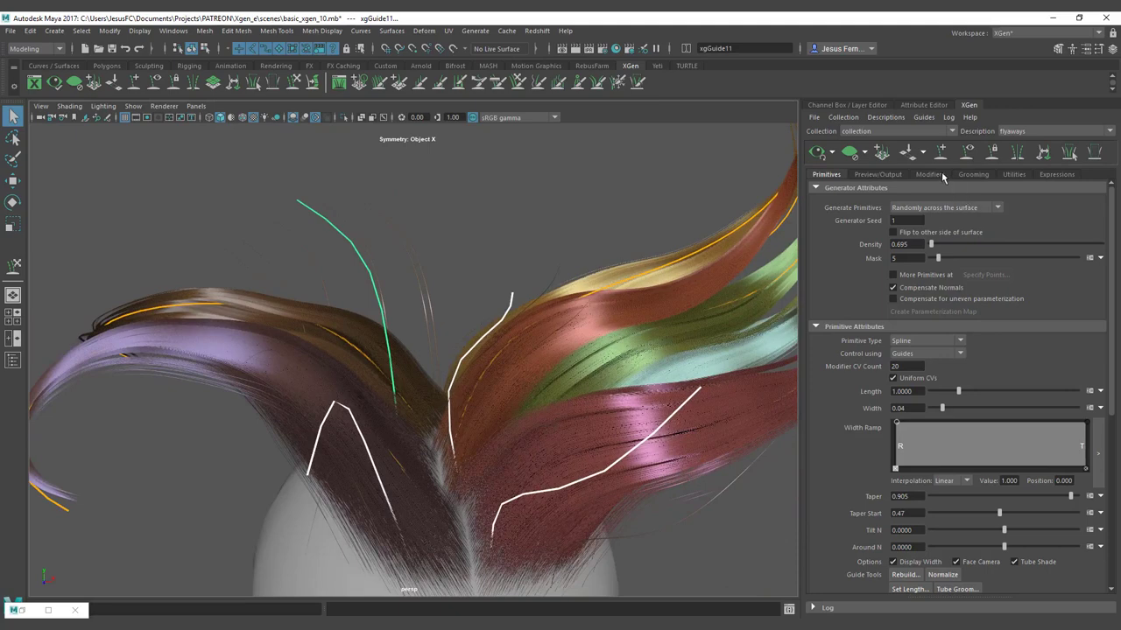
# Add a Noise modifier to the flyaways description.
pyautogui.click(930, 174)
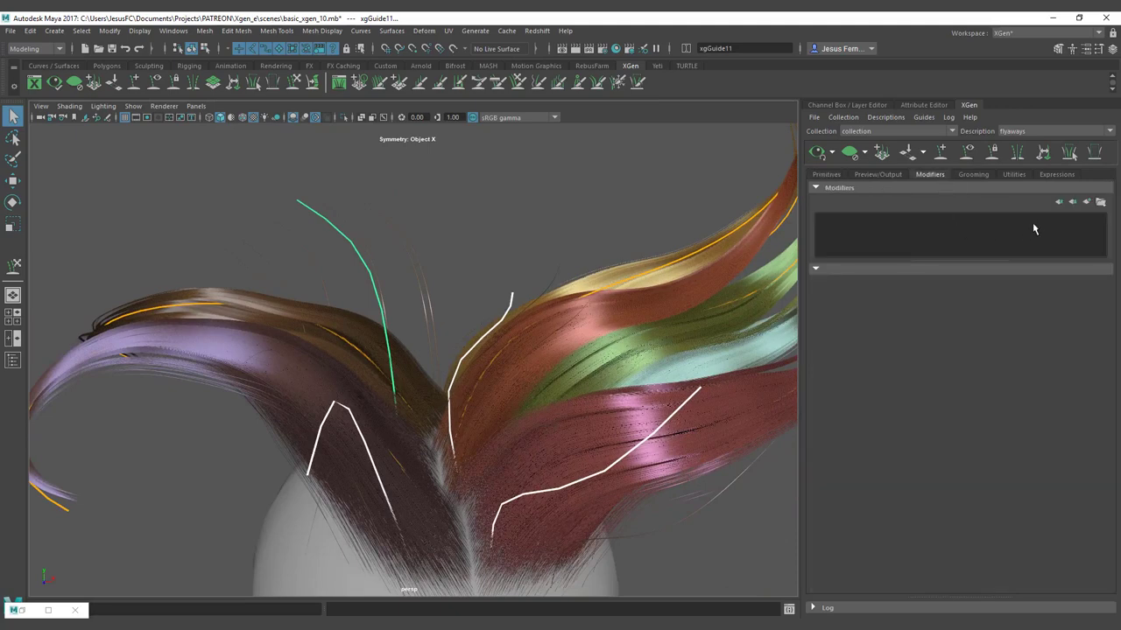
pyautogui.click(1086, 202)
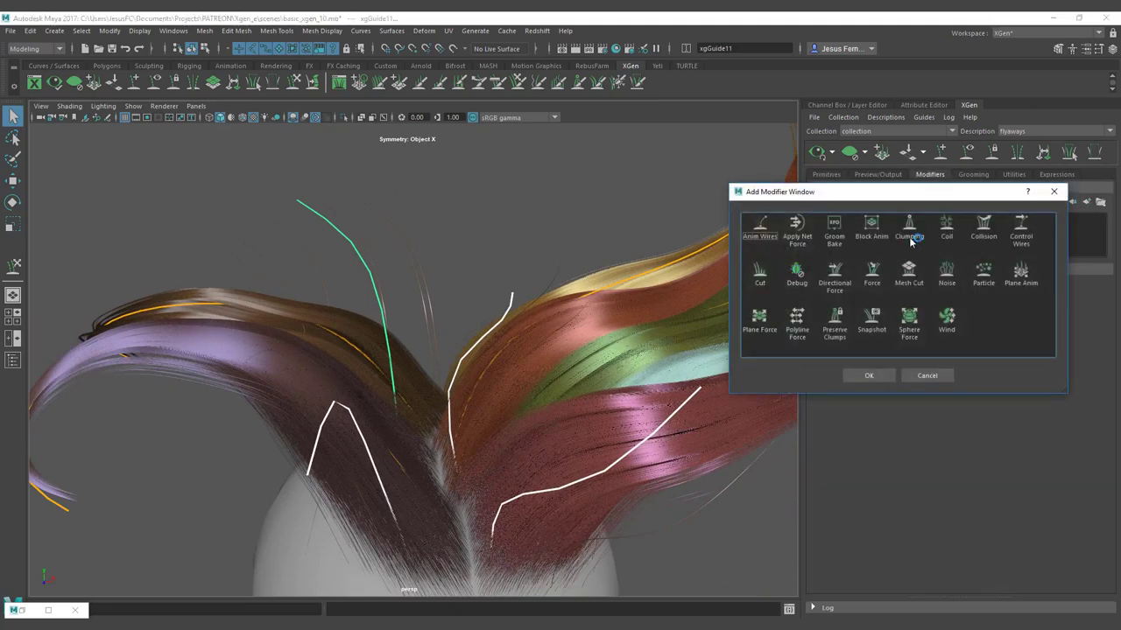
pyautogui.click(946, 275)
pyautogui.click(871, 375)
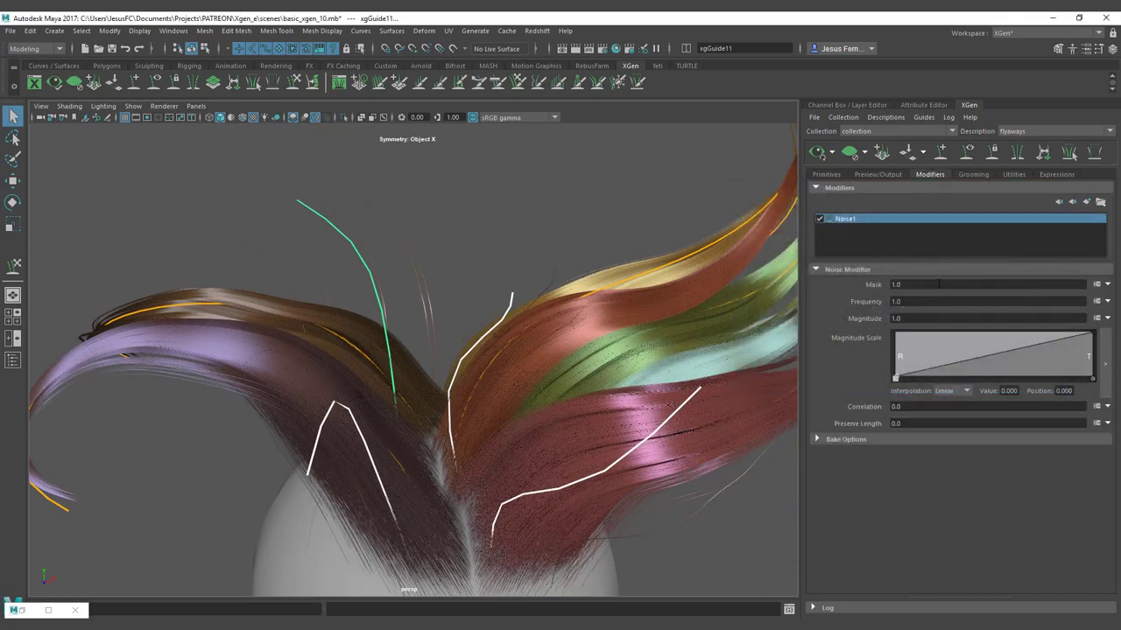
# Set the flyaways Noise modifier's mask to 61 and its magnitude to 10.
pyautogui.click(1038, 280)
pyautogui.write('5')
pyautogui.press('Return')
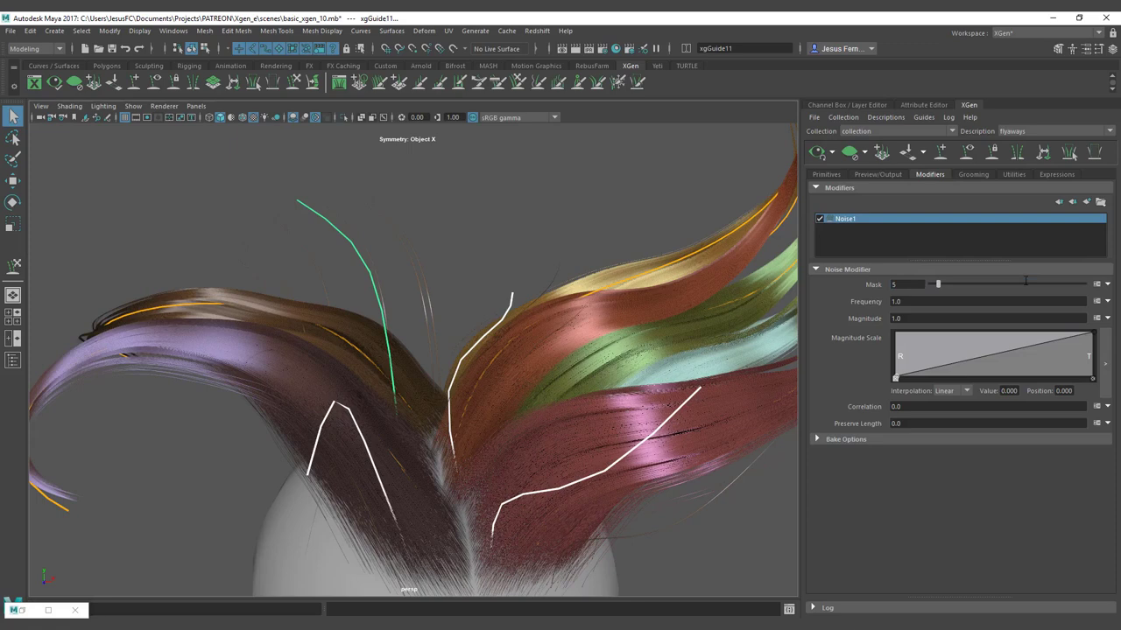
pyautogui.click(1024, 284)
pyautogui.click(906, 317)
pyautogui.write('10')
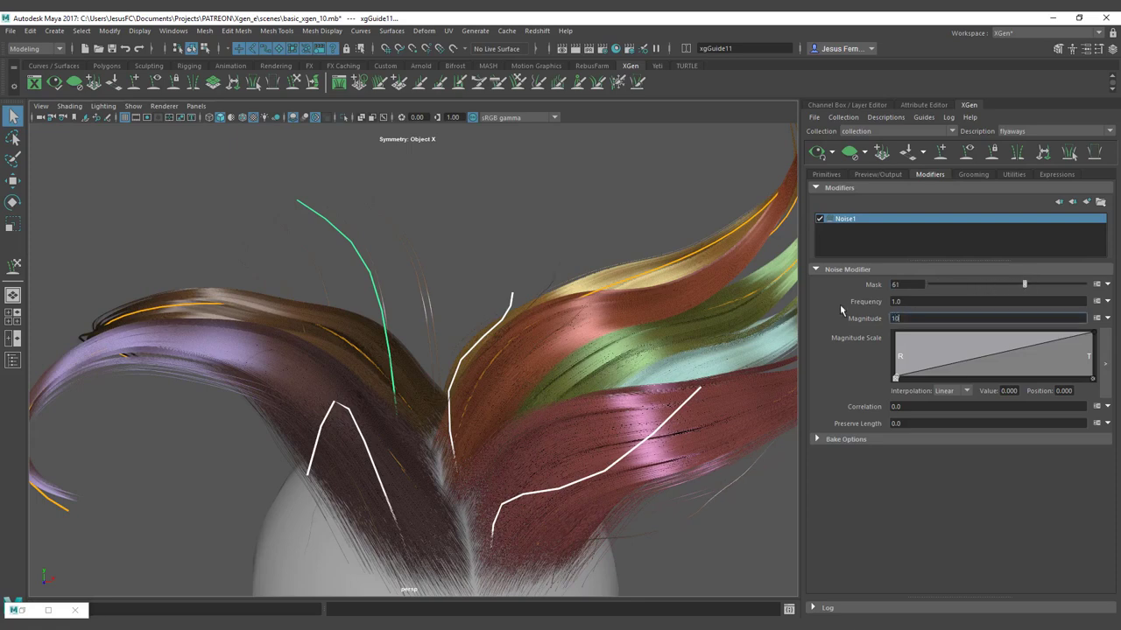
pyautogui.press('Return')
pyautogui.keyDown('alt'); pyautogui.moveTo(692, 315); pyautogui.dragTo(709, 282); pyautogui.keyUp('alt')
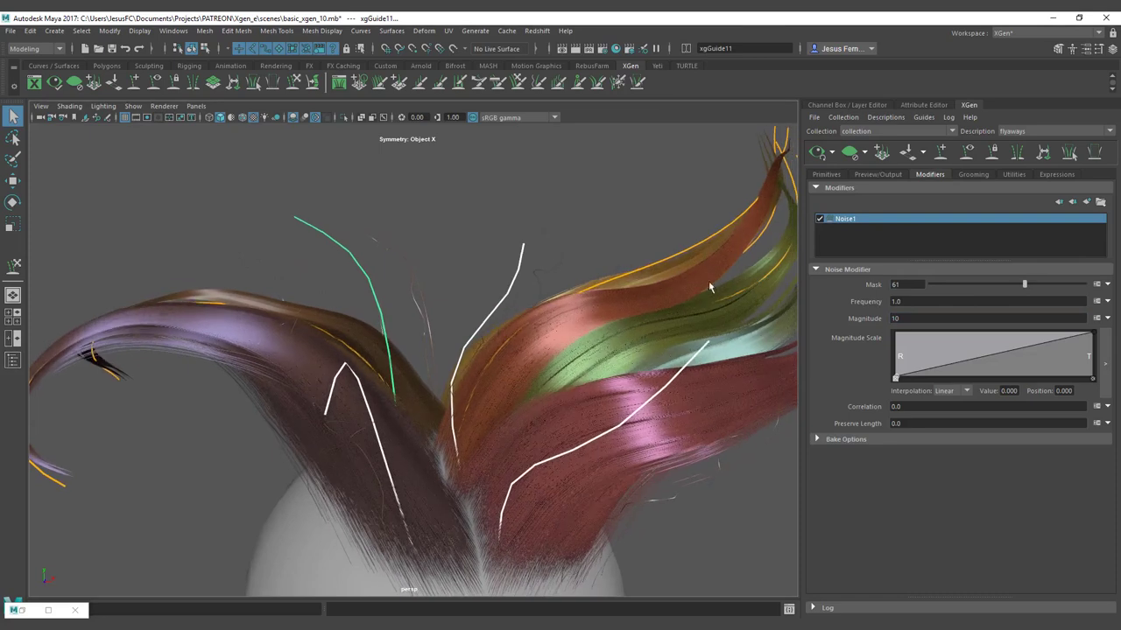
# Set the flyaways Noise modifier's frequency to .2 and inspect the stray hairs.
pyautogui.click(894, 301)
pyautogui.write('.2')
pyautogui.keyDown('alt'); pyautogui.moveTo(587, 265); pyautogui.dragTo(476, 349); pyautogui.keyUp('alt')
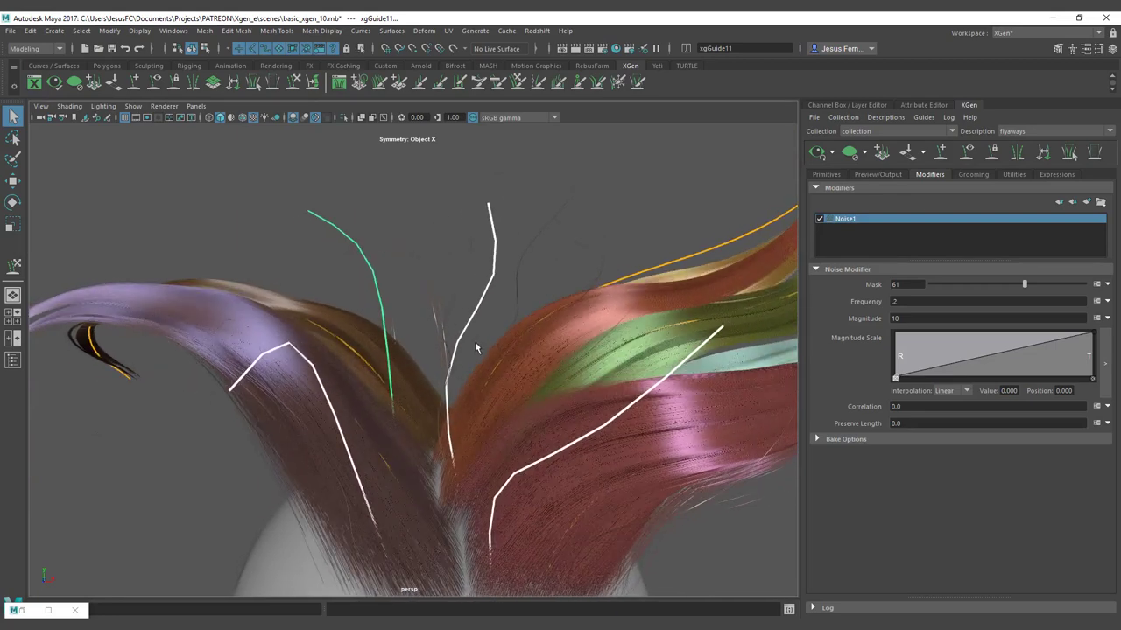
pyautogui.keyDown('alt'); pyautogui.moveTo(706, 242); pyautogui.dragTo(641, 242, button='right'); pyautogui.keyUp('alt')
pyautogui.keyDown('alt'); pyautogui.moveTo(641, 242); pyautogui.dragTo(368, 278); pyautogui.keyUp('alt')
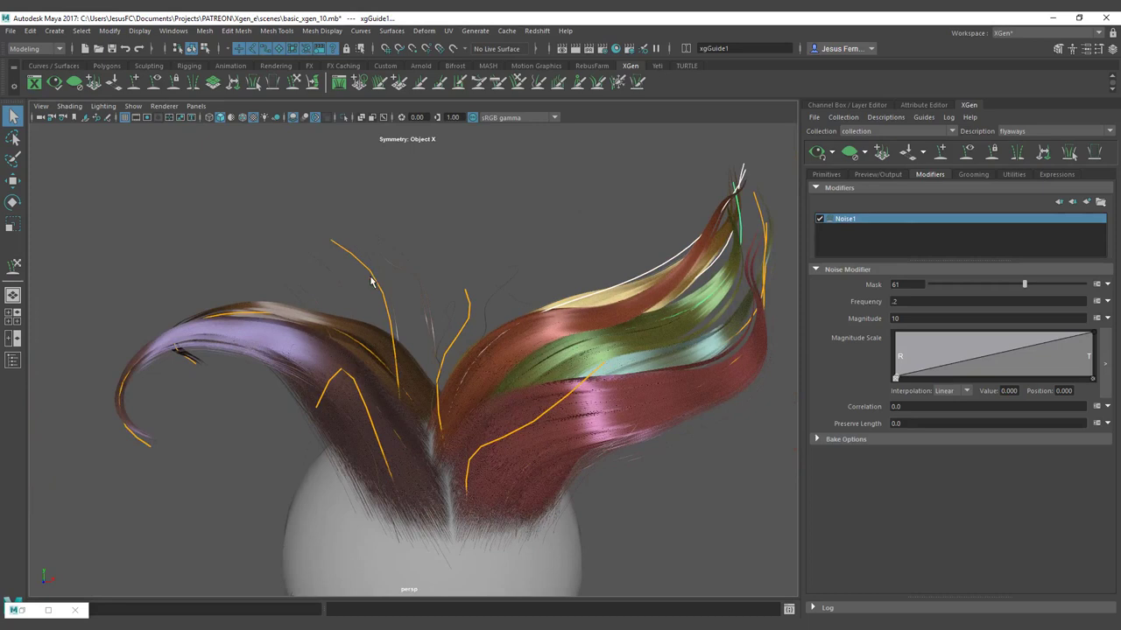
# Select the four flyaways guides around the parting and hide them from the viewport.
pyautogui.click(374, 282)
pyautogui.keyDown('shift'); pyautogui.click(357, 386); pyautogui.keyUp('shift')
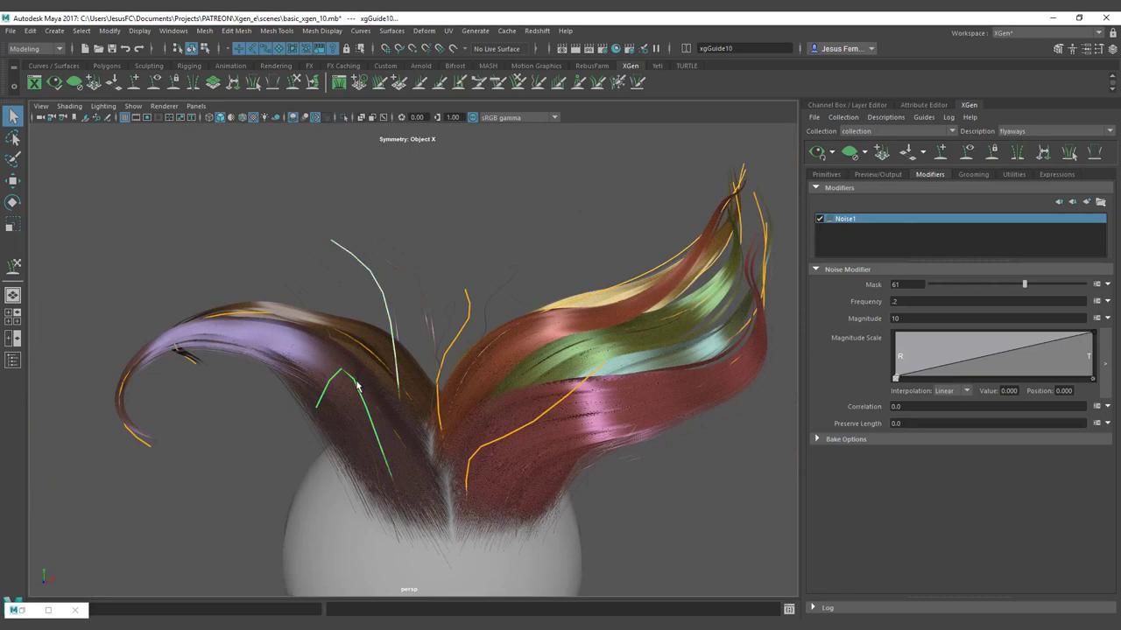
pyautogui.keyDown('shift'); pyautogui.click(454, 326); pyautogui.keyUp('shift')
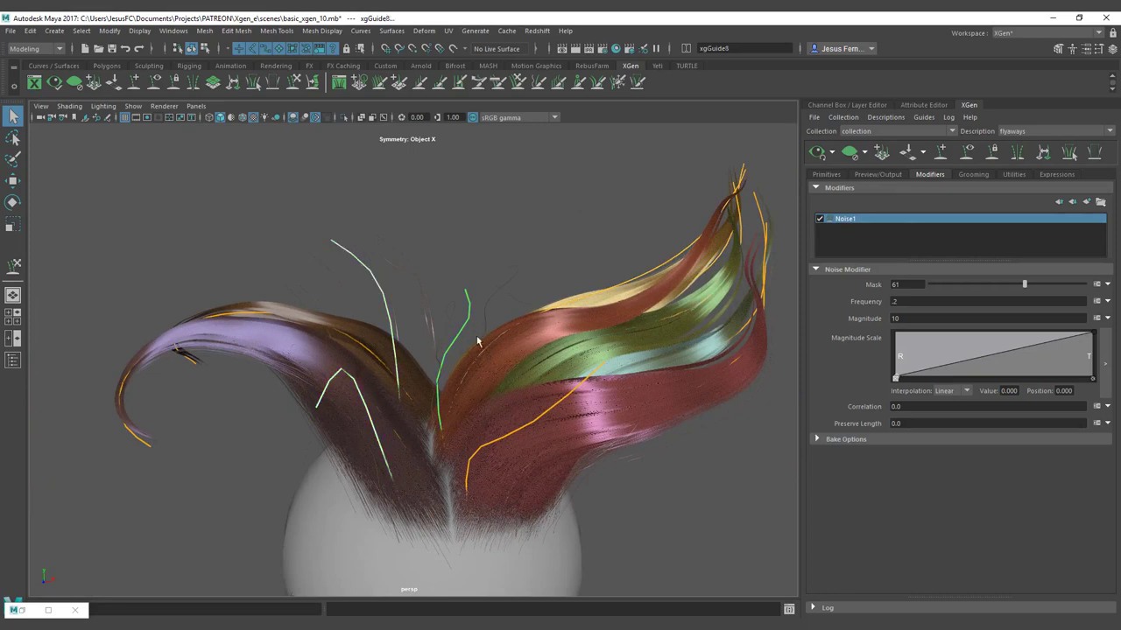
pyautogui.click(598, 395)
pyautogui.moveTo(260, 254); pyautogui.dragTo(678, 520)
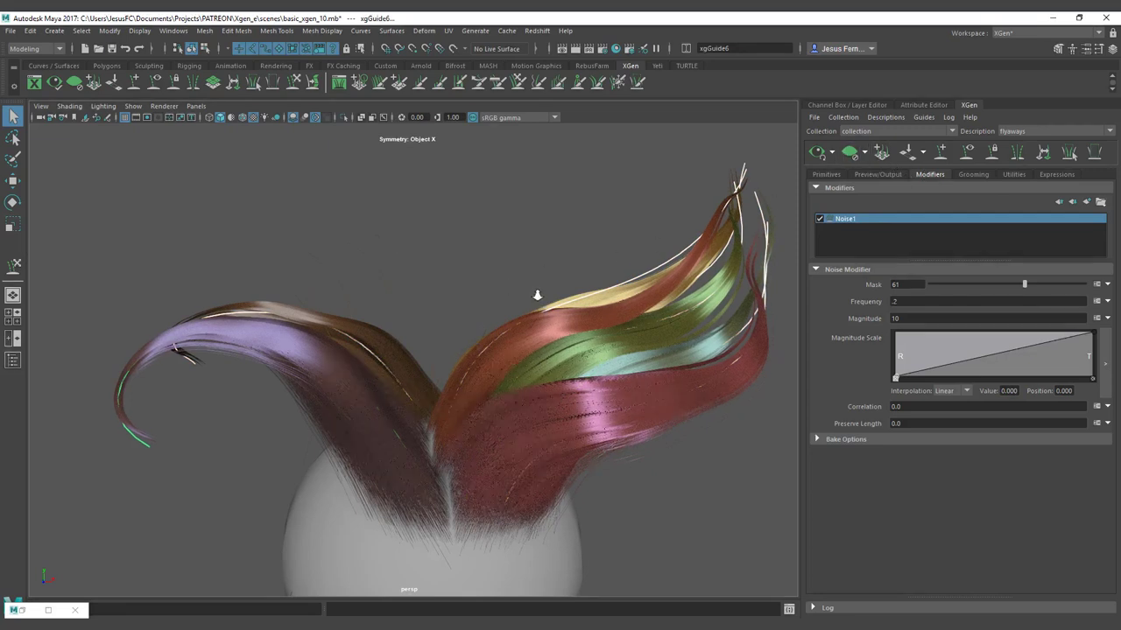
# Switch the active XGen description to test_01 and look closely at its strands.
pyautogui.scroll(3, 532, 293)
pyautogui.click(1013, 131)
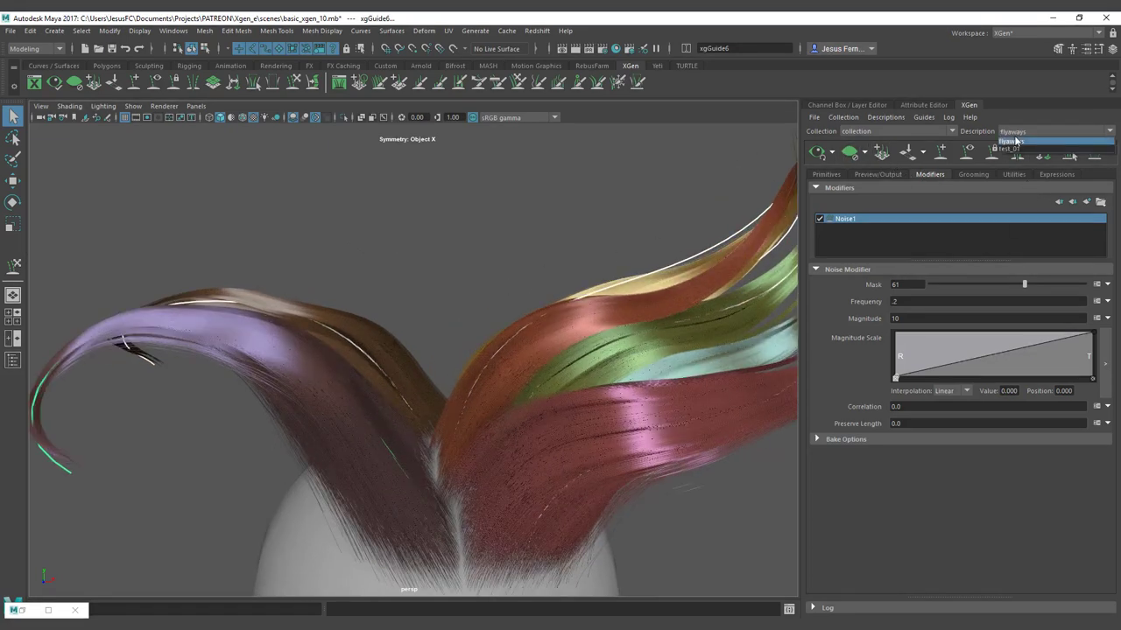
pyautogui.click(1016, 152)
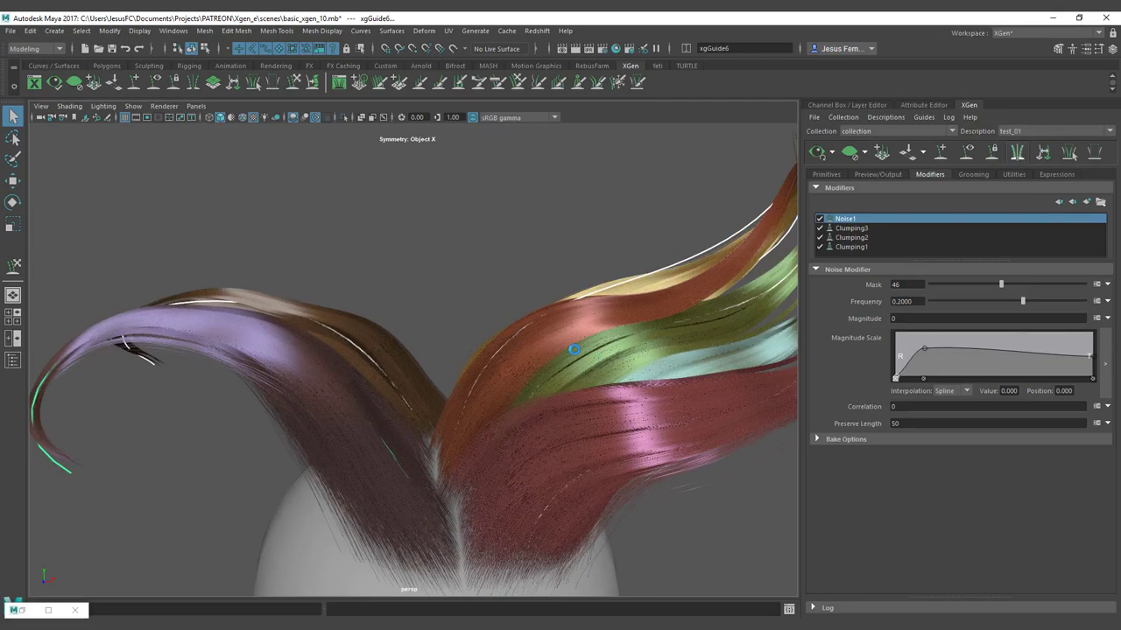
pyautogui.keyDown('alt'); pyautogui.moveTo(573, 349); pyautogui.dragTo(564, 315); pyautogui.keyUp('alt')
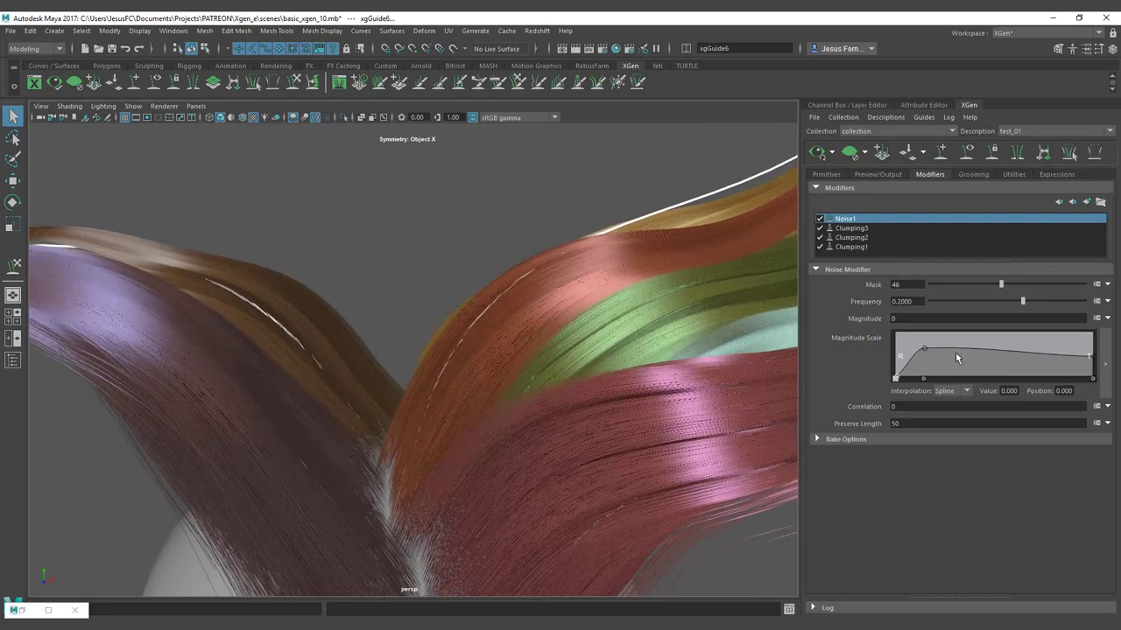
# Set the magnitude of test_01's Noise1 modifier to 2 and inspect the hair.
pyautogui.moveTo(911, 319); pyautogui.dragTo(865, 324)
pyautogui.write('2')
pyautogui.press('Return')
pyautogui.keyDown('alt'); pyautogui.moveTo(549, 358); pyautogui.dragTo(630, 324); pyautogui.keyUp('alt')
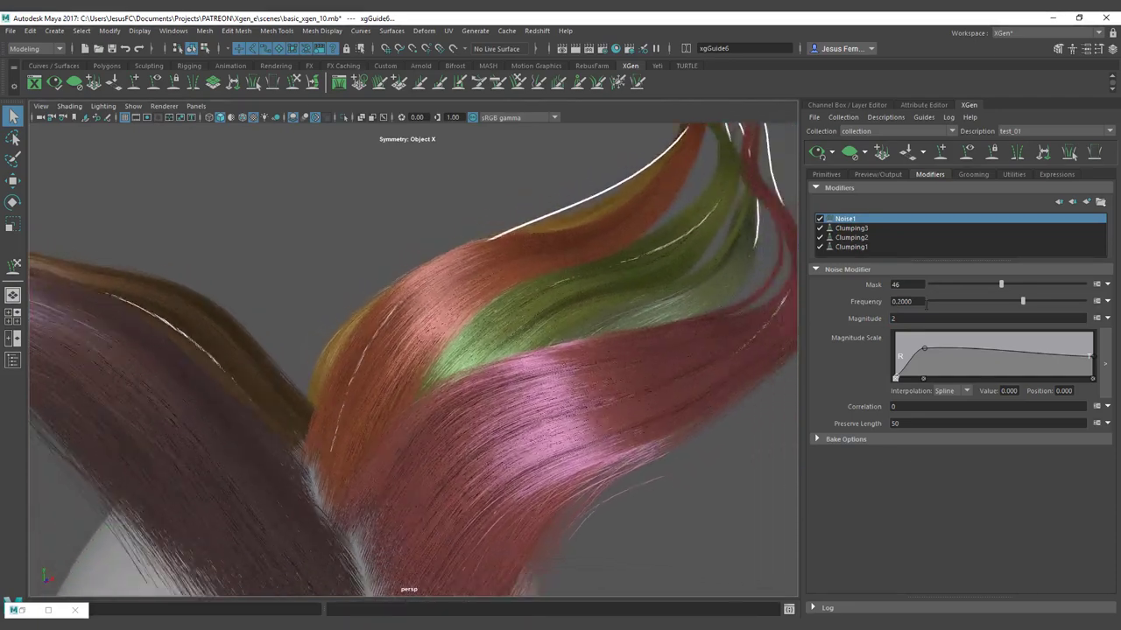
# Set the magnitude of test_01's Noise1 modifier to 5 and lower its mask to 12.
pyautogui.click(902, 318)
pyautogui.write('5')
pyautogui.press('Return')
pyautogui.click(948, 282)
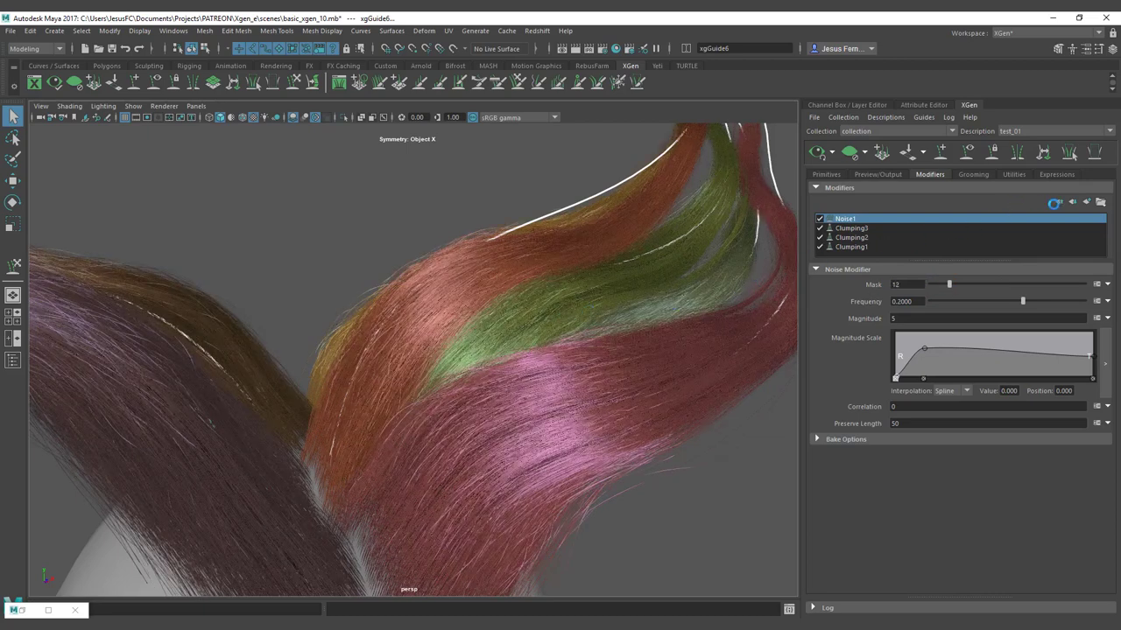
# Add a second Noise modifier on top of test_01's modifier stack and select it for editing.
pyautogui.click(1086, 203)
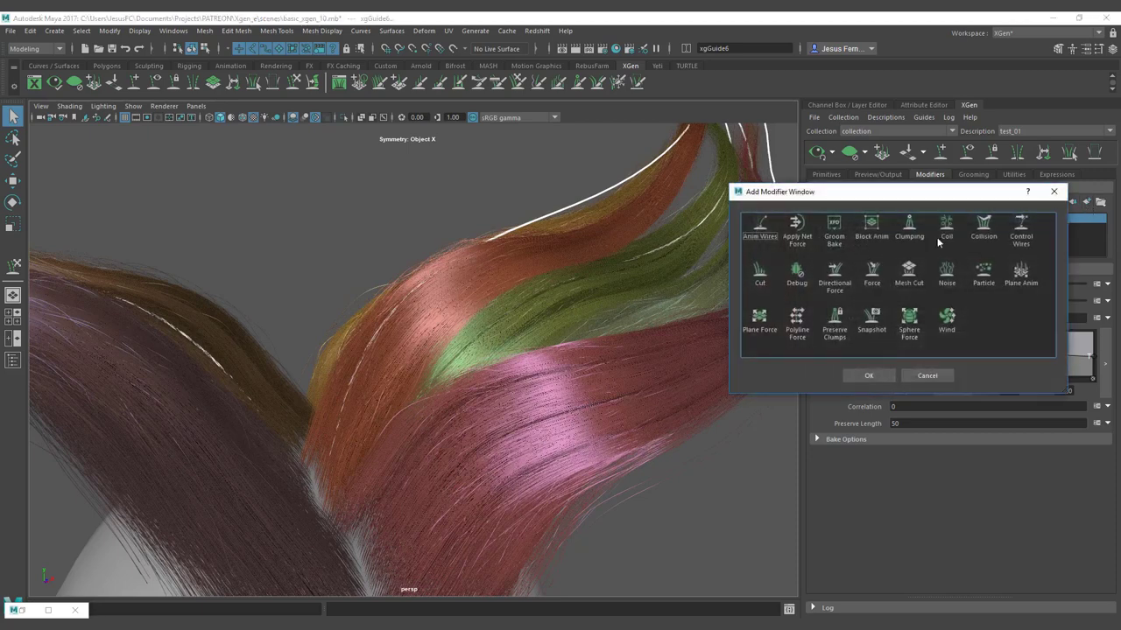
pyautogui.click(946, 273)
pyautogui.click(884, 374)
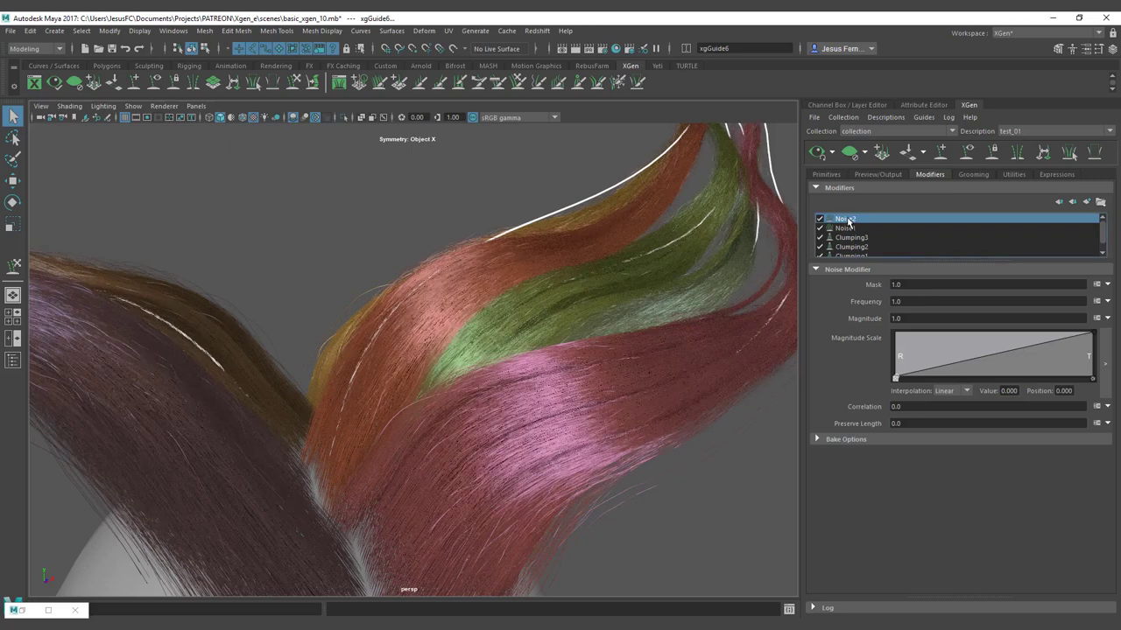
pyautogui.rightClick(847, 221)
pyautogui.click(968, 246)
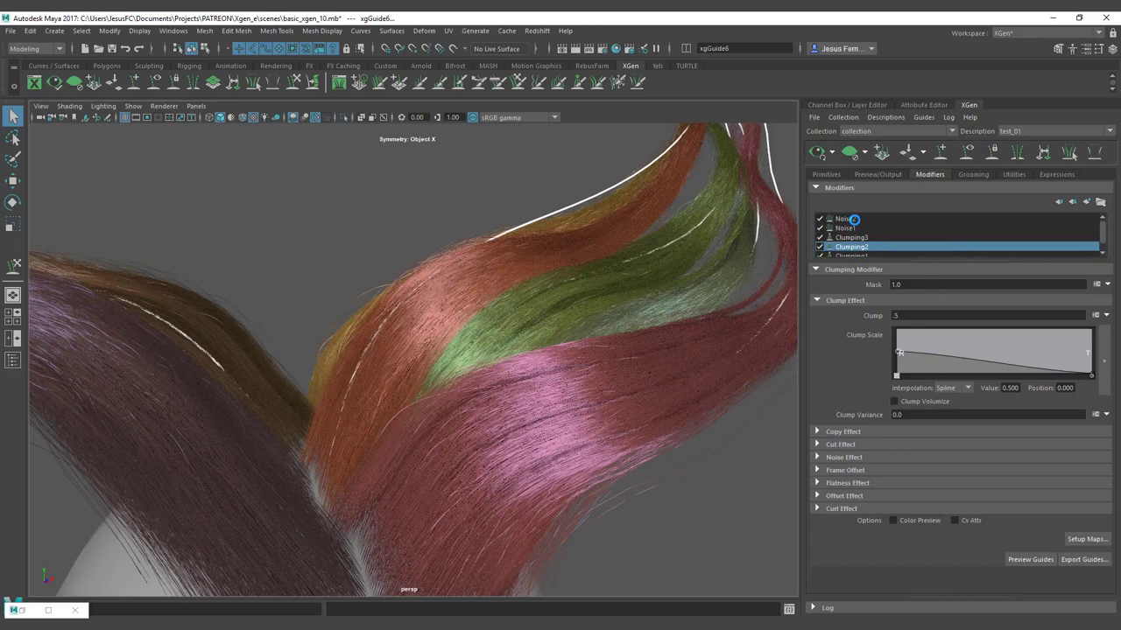
pyautogui.click(854, 219)
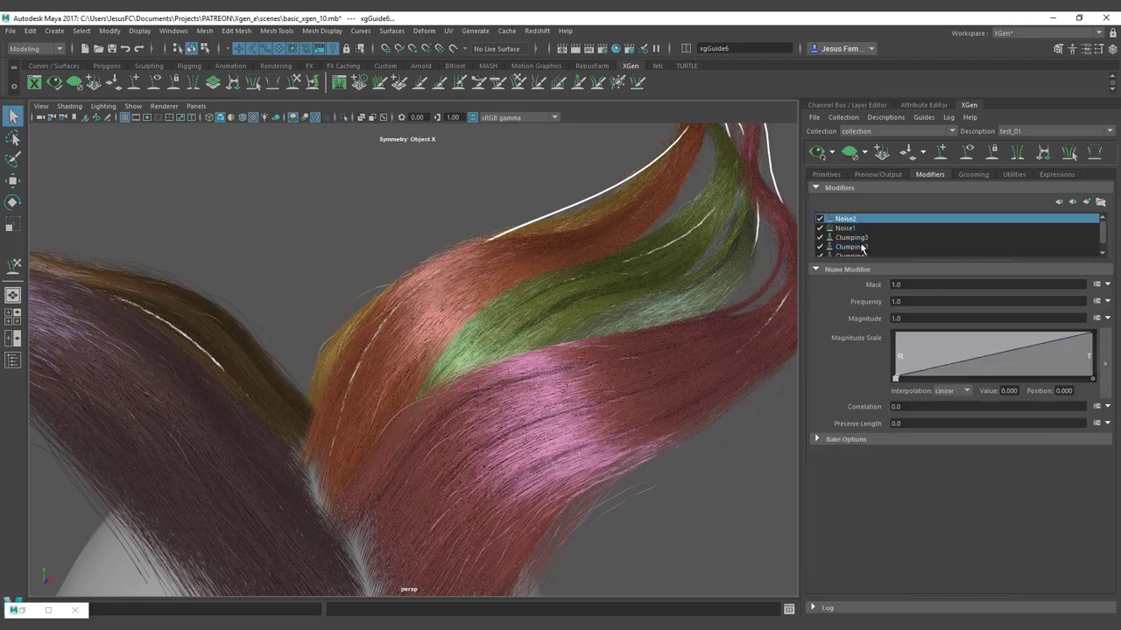
# Set test_01's modifier CV count to 40 in the primitive attributes and return to the Noise2 settings.
pyautogui.click(827, 175)
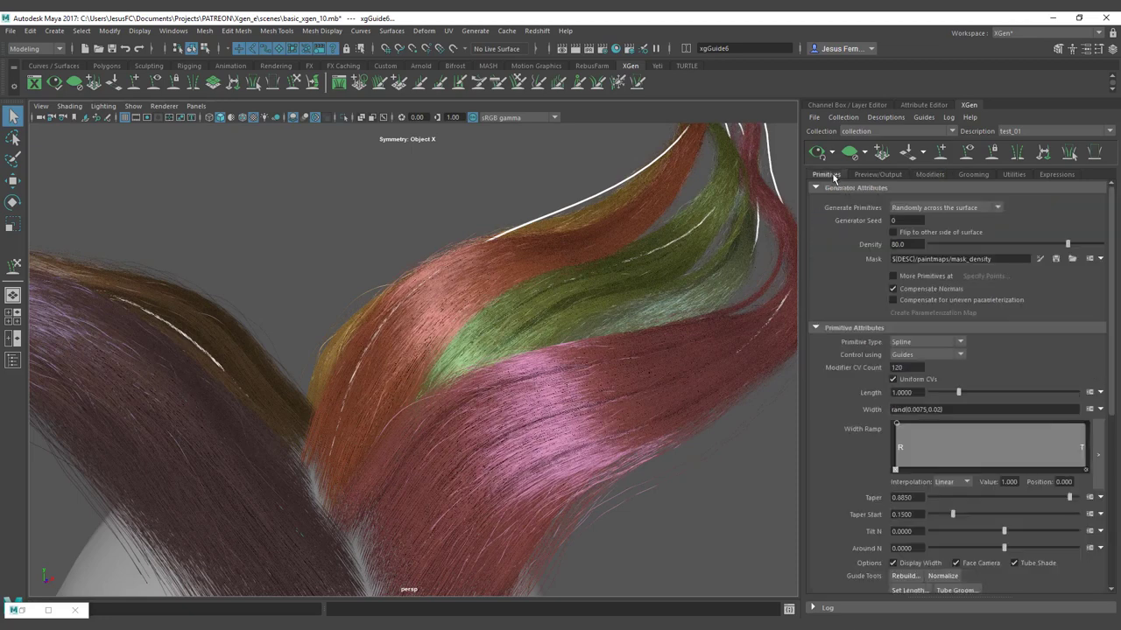
pyautogui.doubleClick(911, 368)
pyautogui.write('40')
pyautogui.press('Return')
pyautogui.click(930, 174)
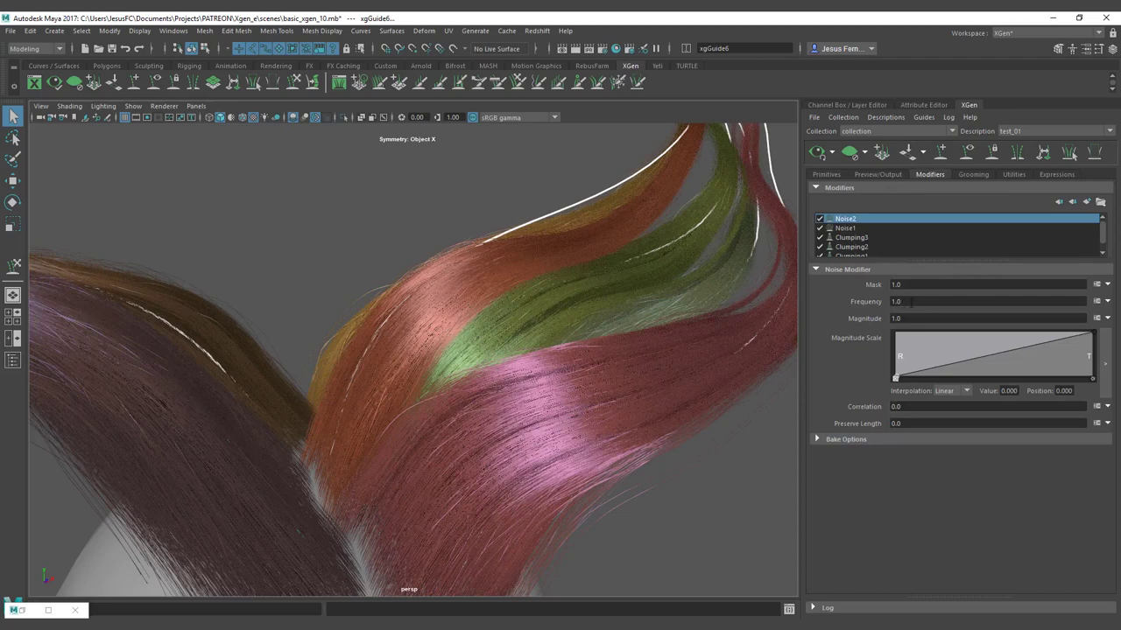
# Set the Noise2 modifier's mask to 5 and its magnitude to 20.
pyautogui.moveTo(994, 281); pyautogui.dragTo(846, 289)
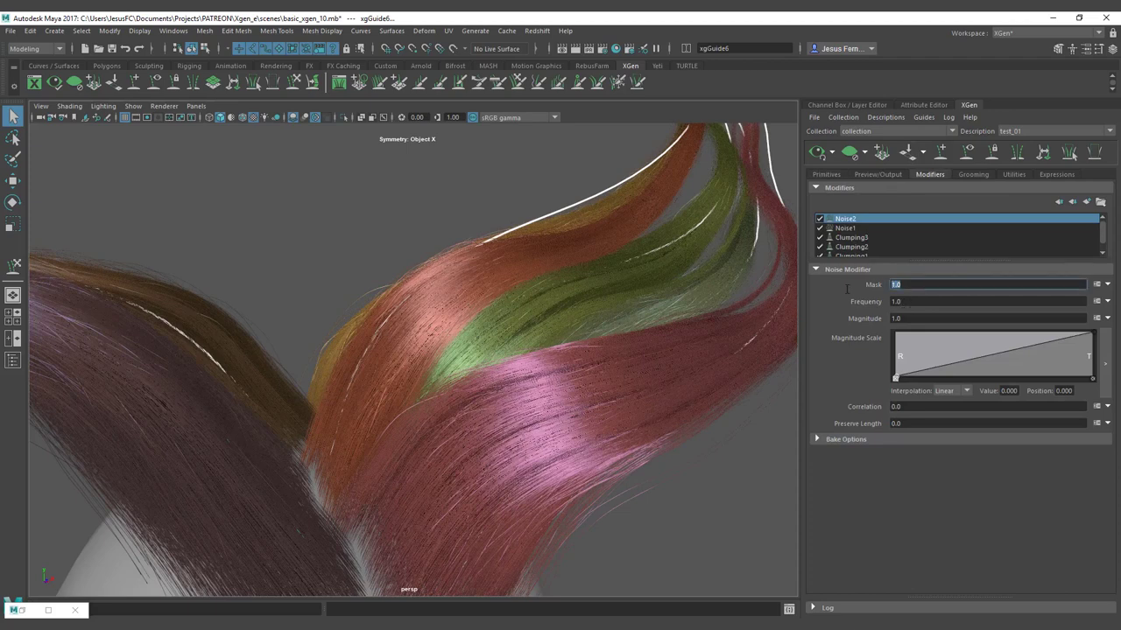
pyautogui.write('5')
pyautogui.press('Return')
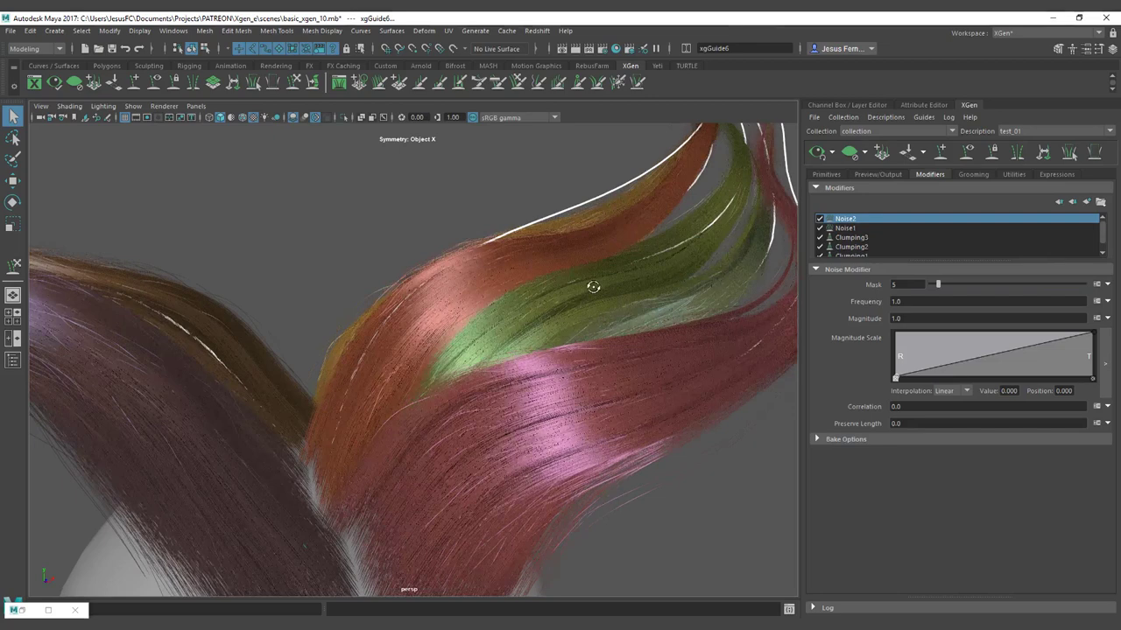
pyautogui.moveTo(989, 317); pyautogui.dragTo(882, 319)
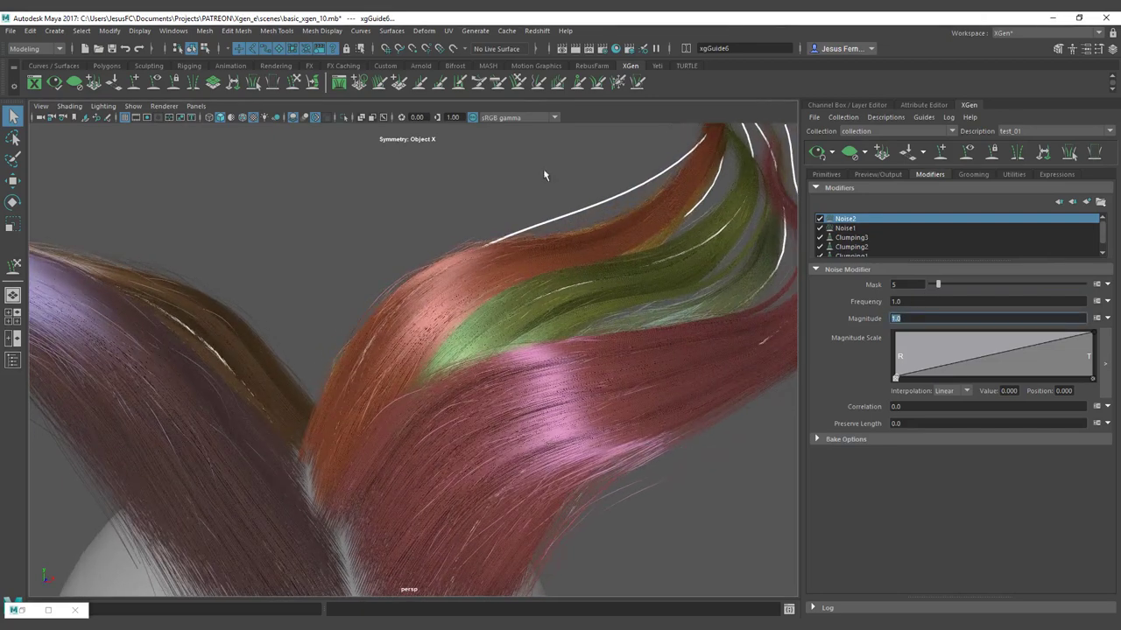
pyautogui.write('20')
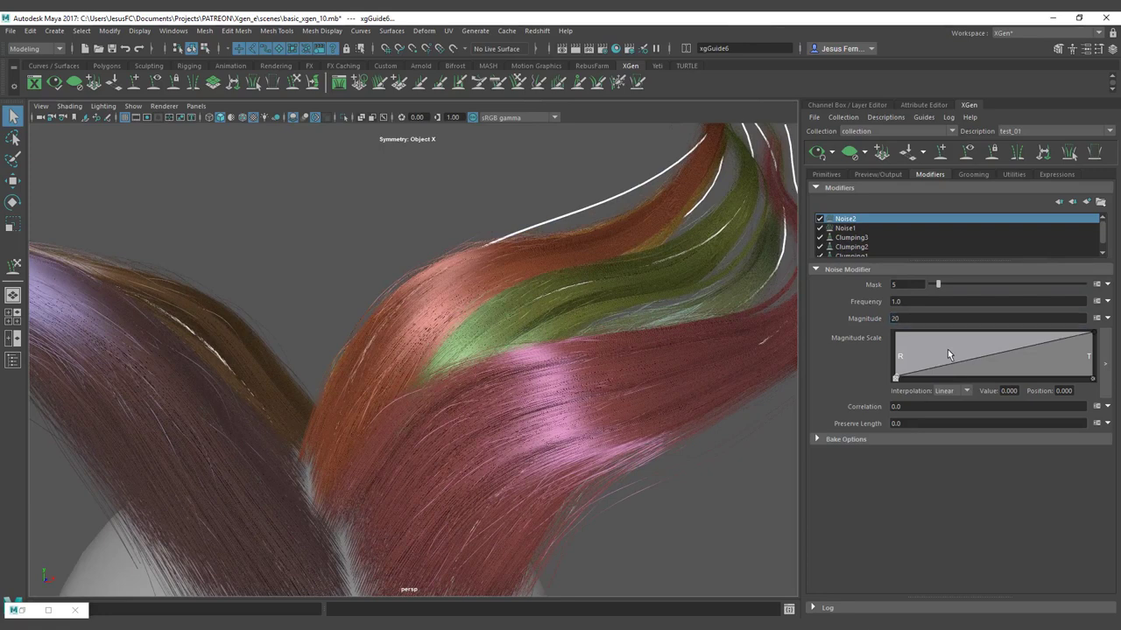
pyautogui.press('Return')
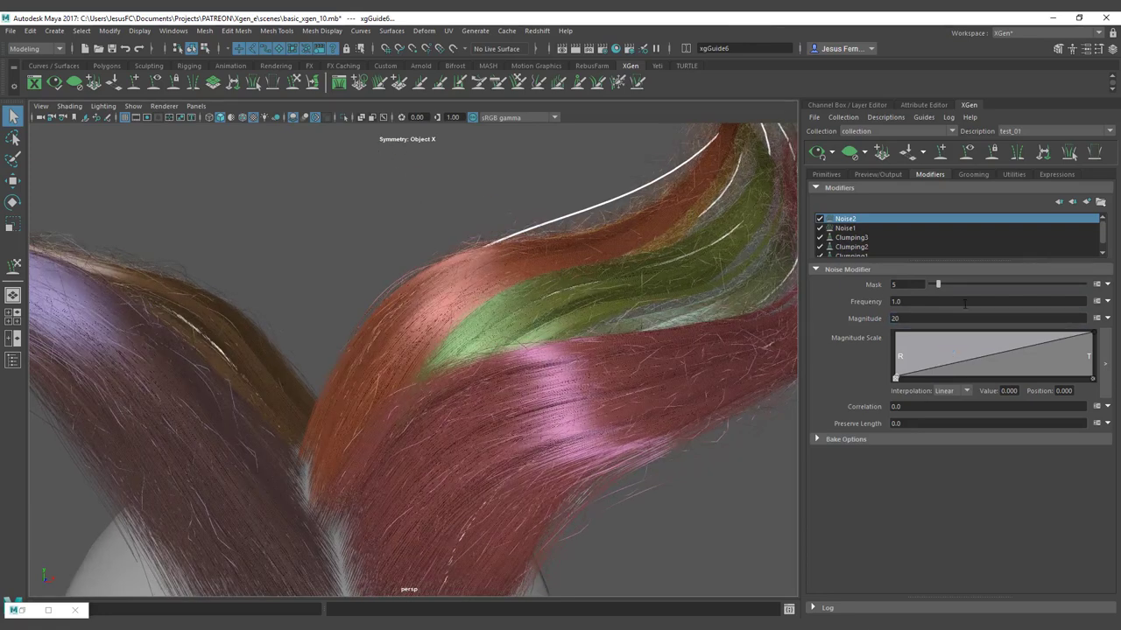
# Set Noise2's frequency to .1 and its magnitude to 40.
pyautogui.moveTo(917, 303); pyautogui.dragTo(854, 295)
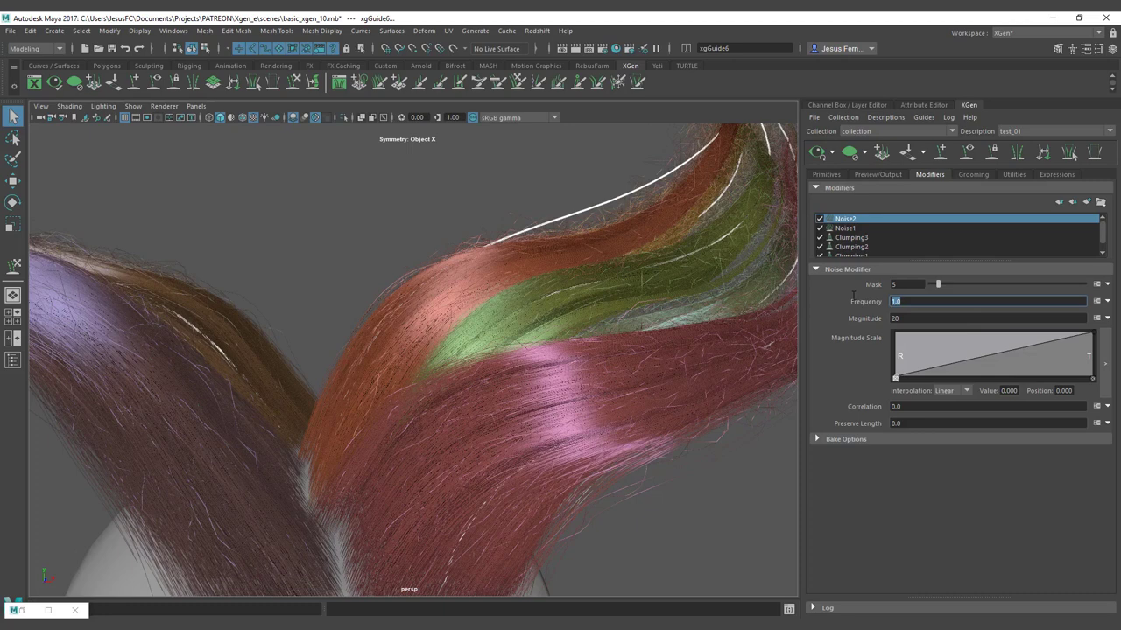
pyautogui.press('Return')
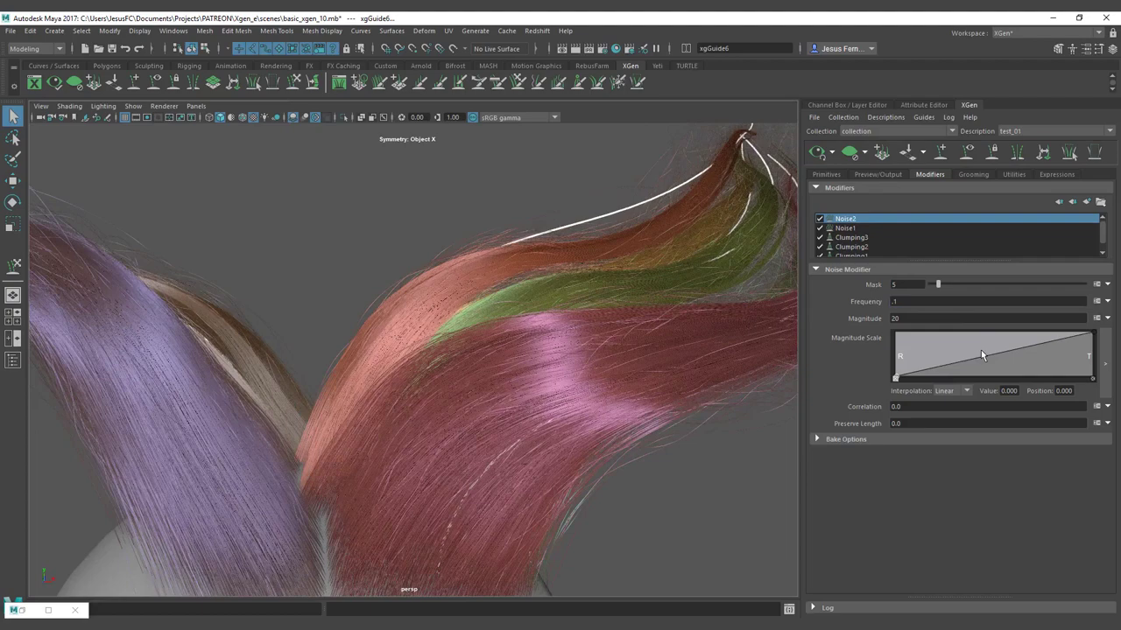
pyautogui.moveTo(908, 320); pyautogui.dragTo(850, 321)
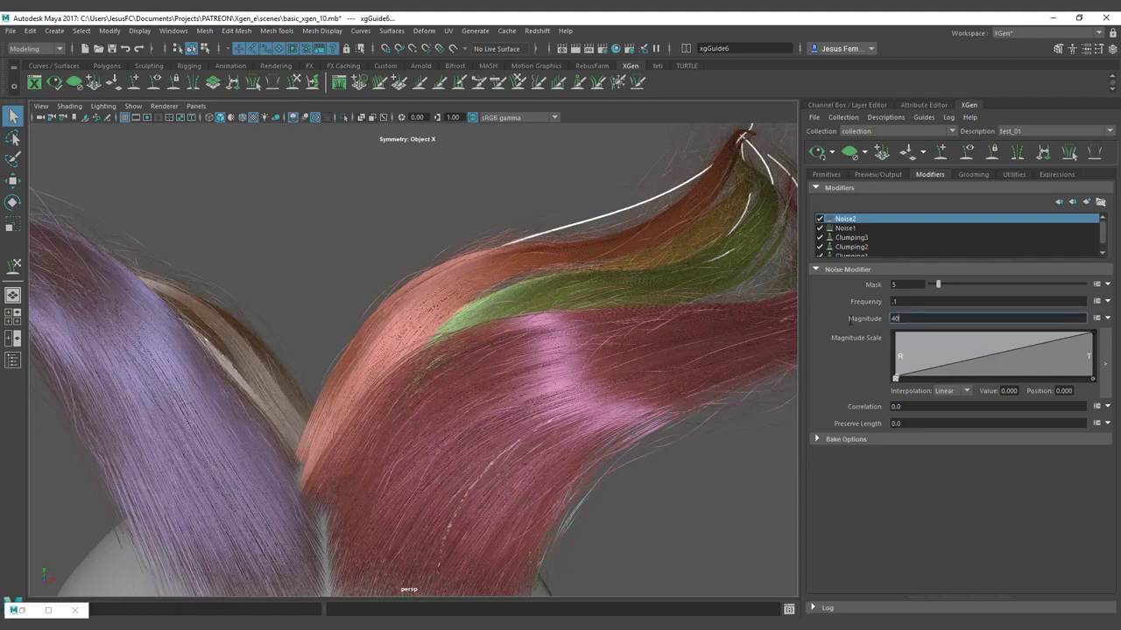
pyautogui.write('40')
pyautogui.press('Return')
pyautogui.keyDown('alt'); pyautogui.moveTo(505, 406); pyautogui.dragTo(530, 402); pyautogui.keyUp('alt')
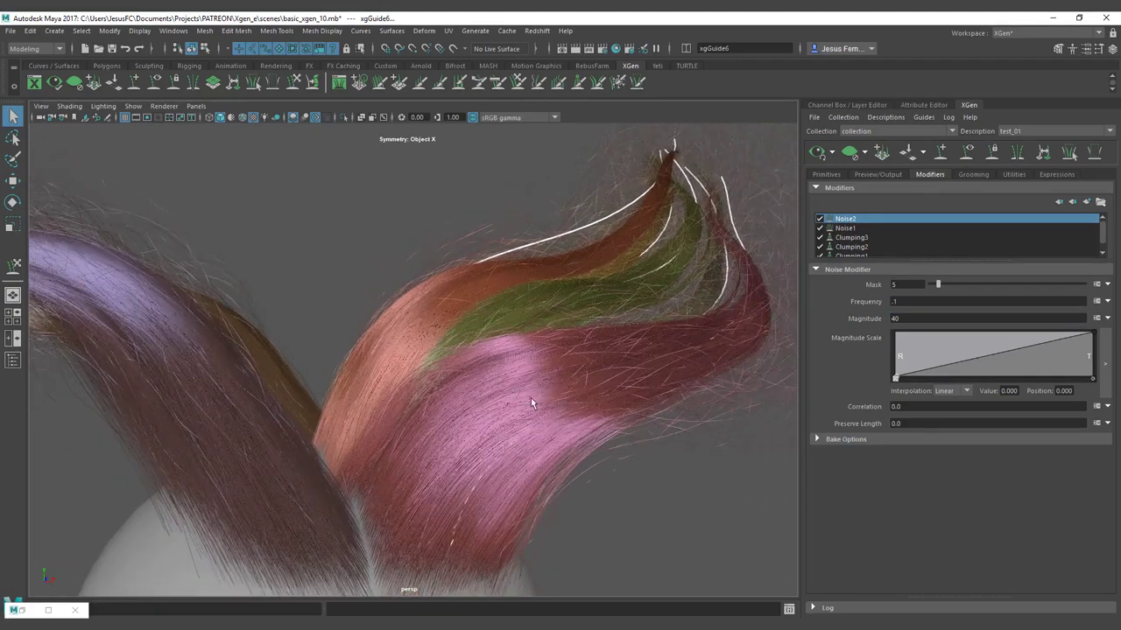
# Set Noise2's mask to 1 and inspect the stray strands around both hair locks.
pyautogui.moveTo(903, 284); pyautogui.dragTo(856, 285)
pyautogui.write('1')
pyautogui.press('Return')
pyautogui.keyDown('alt'); pyautogui.moveTo(671, 282); pyautogui.dragTo(619, 287); pyautogui.keyUp('alt')
pyautogui.scroll(-2, 583, 338)
pyautogui.keyDown('alt'); pyautogui.moveTo(583, 337); pyautogui.dragTo(615, 340); pyautogui.keyUp('alt')
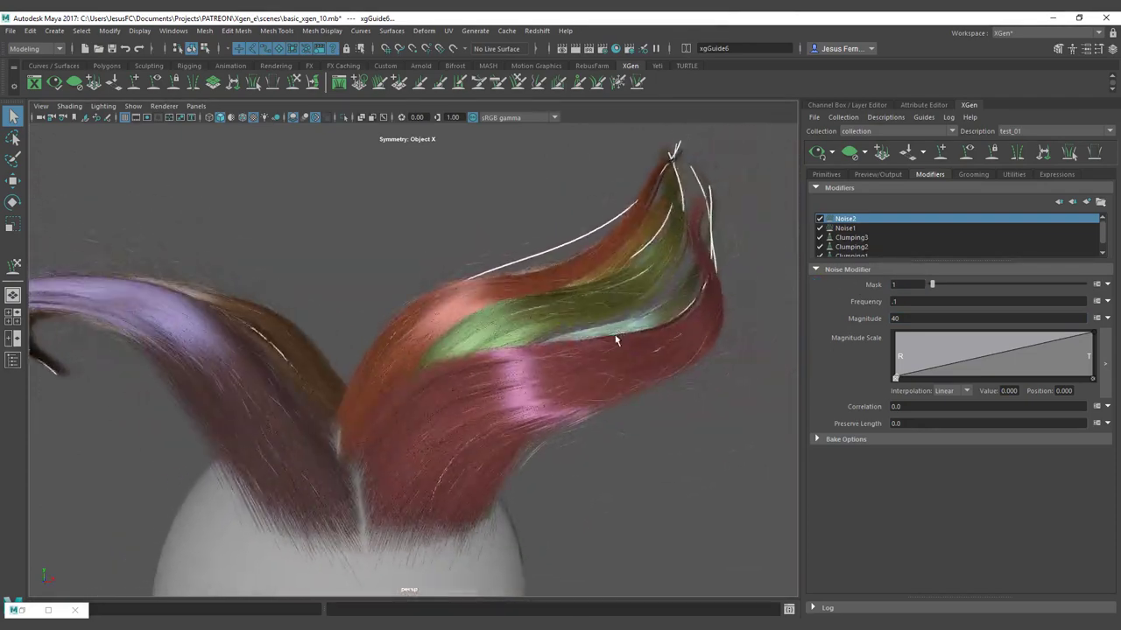
# Add a magnitude scale point near Noise2's root at value 0.724, position 0.136, and set the mask to .1.
pyautogui.click(953, 356)
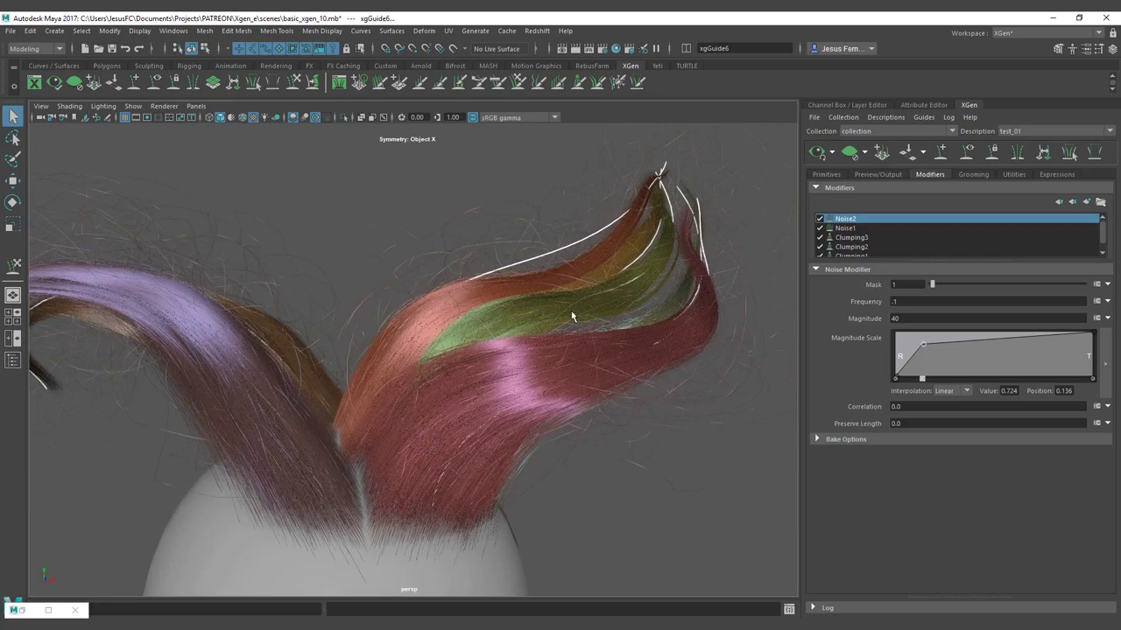
pyautogui.moveTo(572, 316)
pyautogui.keyDown('alt'); pyautogui.mouseDown()
pyautogui.moveTo(531, 310)
pyautogui.moveTo(560, 312)
pyautogui.mouseUp(); pyautogui.keyUp('alt')
pyautogui.moveTo(912, 285); pyautogui.dragTo(846, 284)
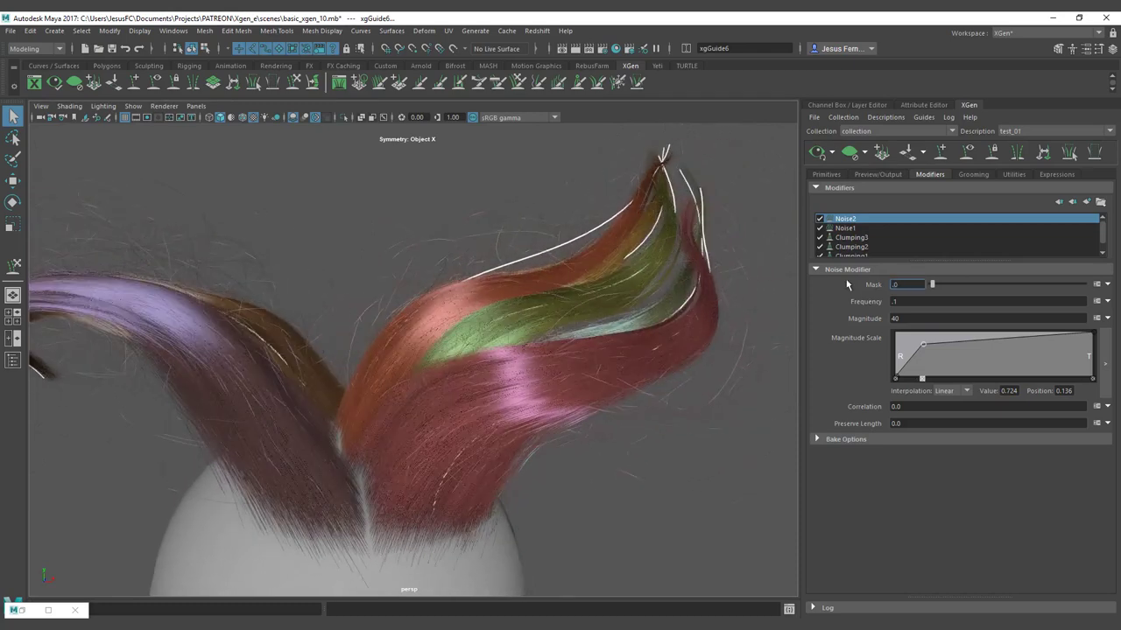
pyautogui.write('.1')
pyautogui.press('Return')
pyautogui.keyDown('alt'); pyautogui.moveTo(593, 305); pyautogui.dragTo(393, 295); pyautogui.keyUp('alt')
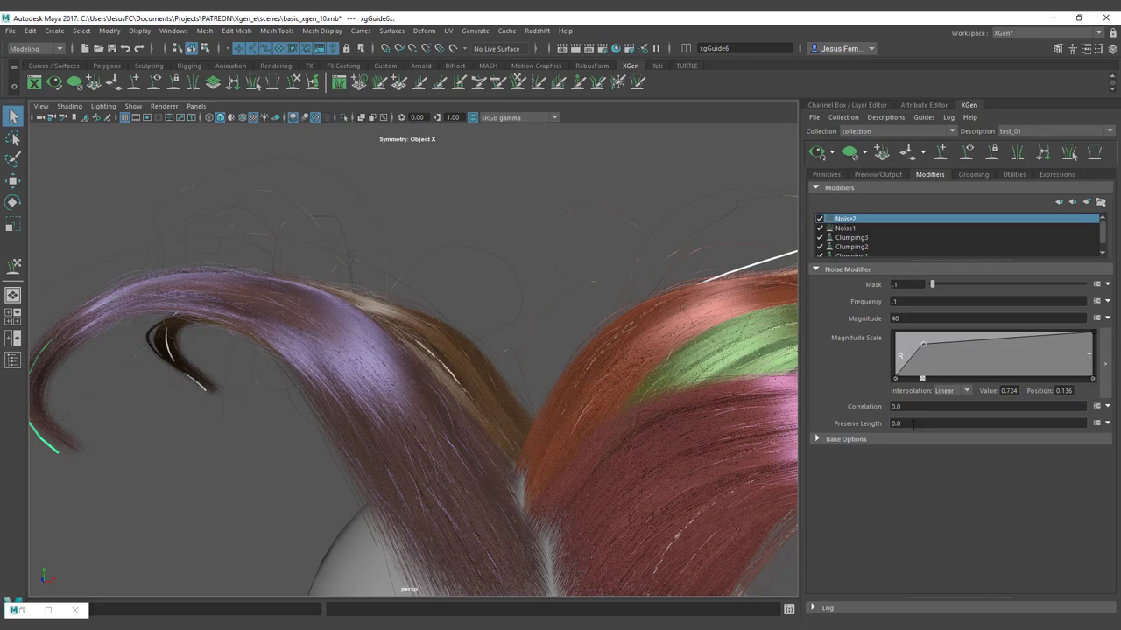
# Set Noise2's preserve length to 60 and inspect the flyaways on both hair locks.
pyautogui.doubleClick(912, 424)
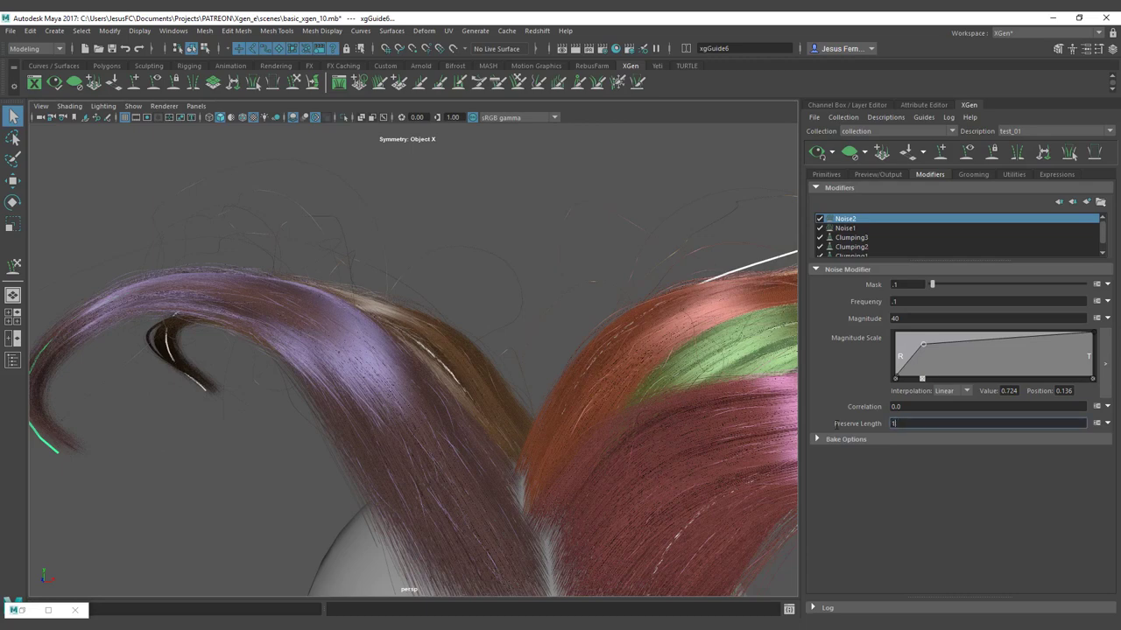
pyautogui.press('Return')
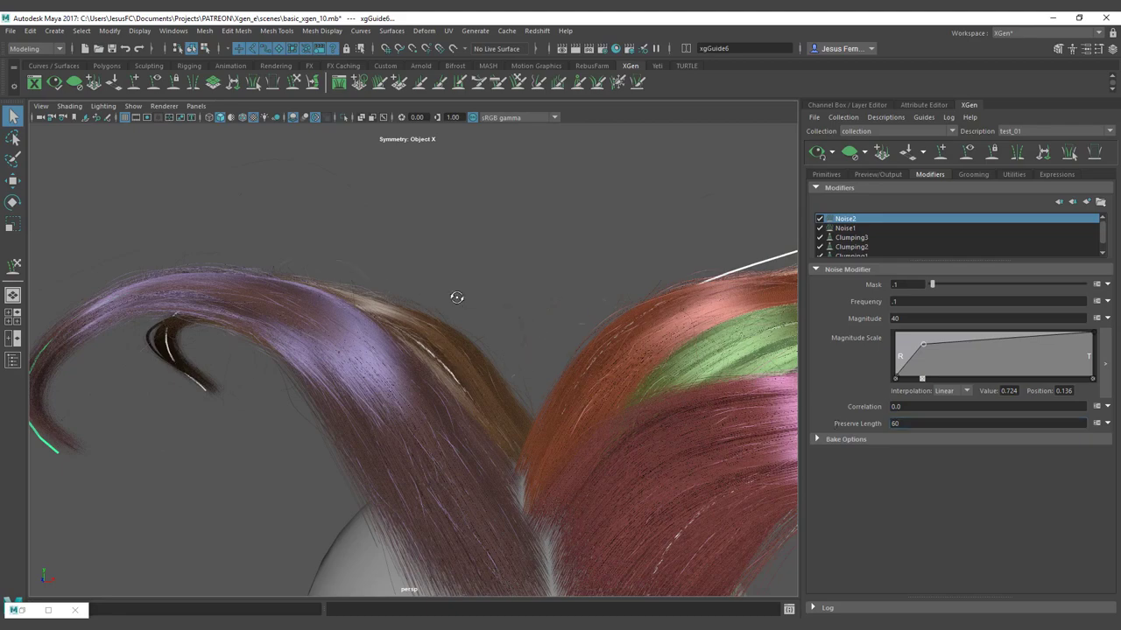
pyautogui.keyDown('alt'); pyautogui.moveTo(455, 298); pyautogui.dragTo(429, 323); pyautogui.keyUp('alt')
pyautogui.keyDown('alt'); pyautogui.moveTo(342, 350); pyautogui.dragTo(456, 320); pyautogui.keyUp('alt')
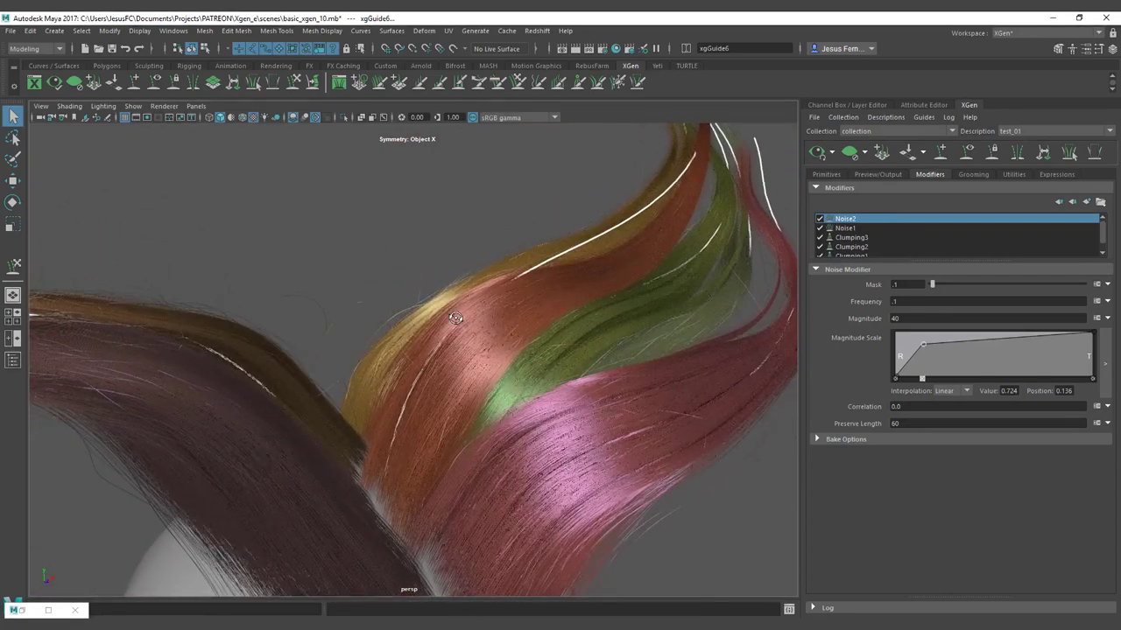
# Examine the stray strands up close and review the Noise1 settings and the available modifier types.
pyautogui.click(885, 116)
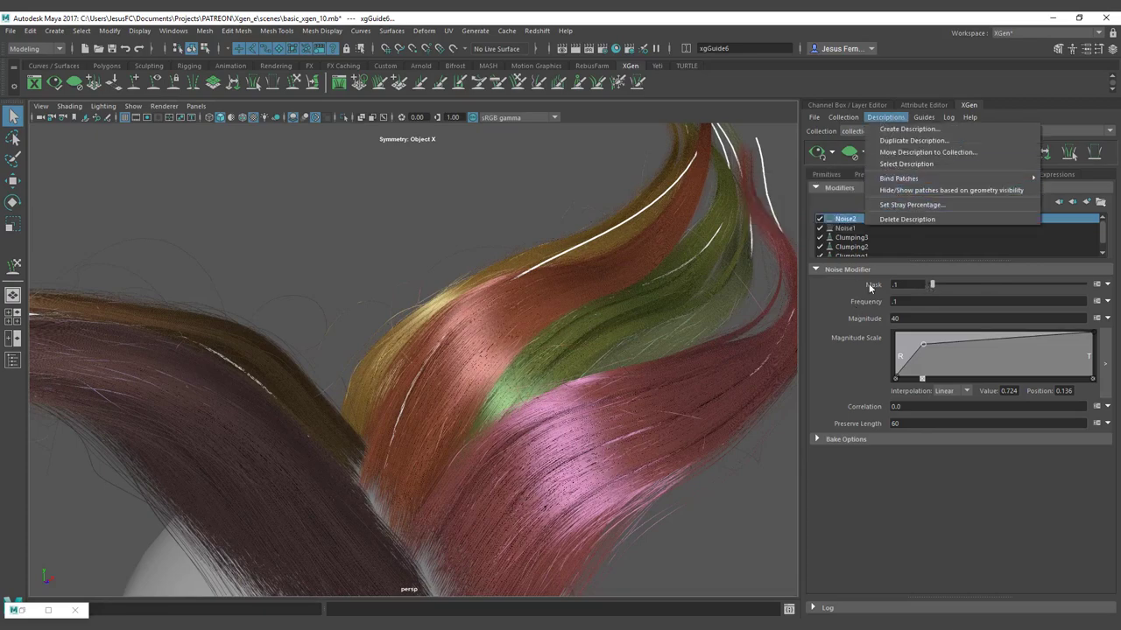
pyautogui.click(855, 294)
pyautogui.moveTo(632, 326)
pyautogui.keyDown('alt'); pyautogui.mouseDown()
pyautogui.moveTo(605, 325)
pyautogui.moveTo(615, 323)
pyautogui.mouseUp(); pyautogui.keyUp('alt')
pyautogui.keyDown('alt'); pyautogui.moveTo(404, 343); pyautogui.dragTo(730, 297); pyautogui.keyUp('alt')
pyautogui.click(843, 228)
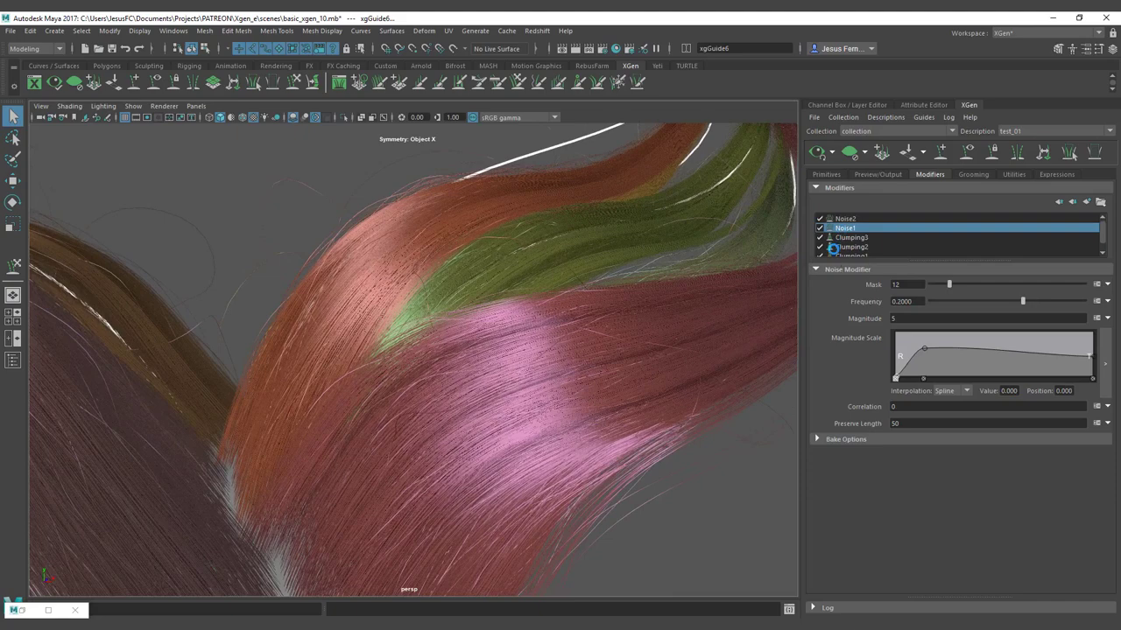
pyautogui.keyDown('alt'); pyautogui.moveTo(507, 375); pyautogui.dragTo(482, 399, button='right'); pyautogui.keyUp('alt')
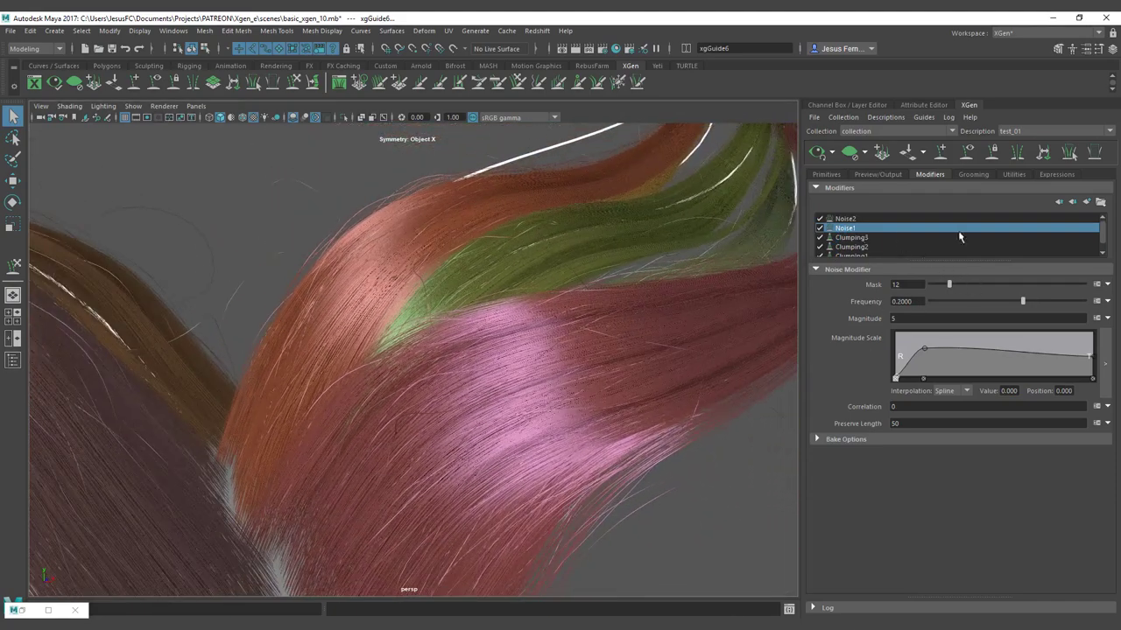
pyautogui.click(1086, 201)
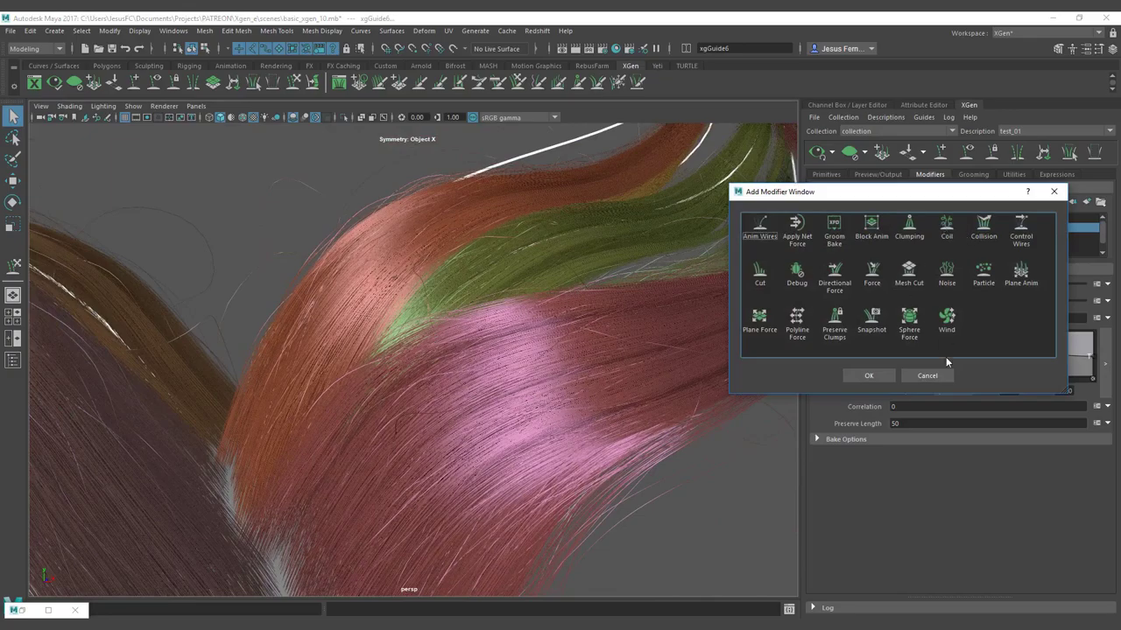
pyautogui.click(926, 376)
pyautogui.keyDown('alt'); pyautogui.moveTo(609, 377); pyautogui.dragTo(530, 384); pyautogui.keyUp('alt')
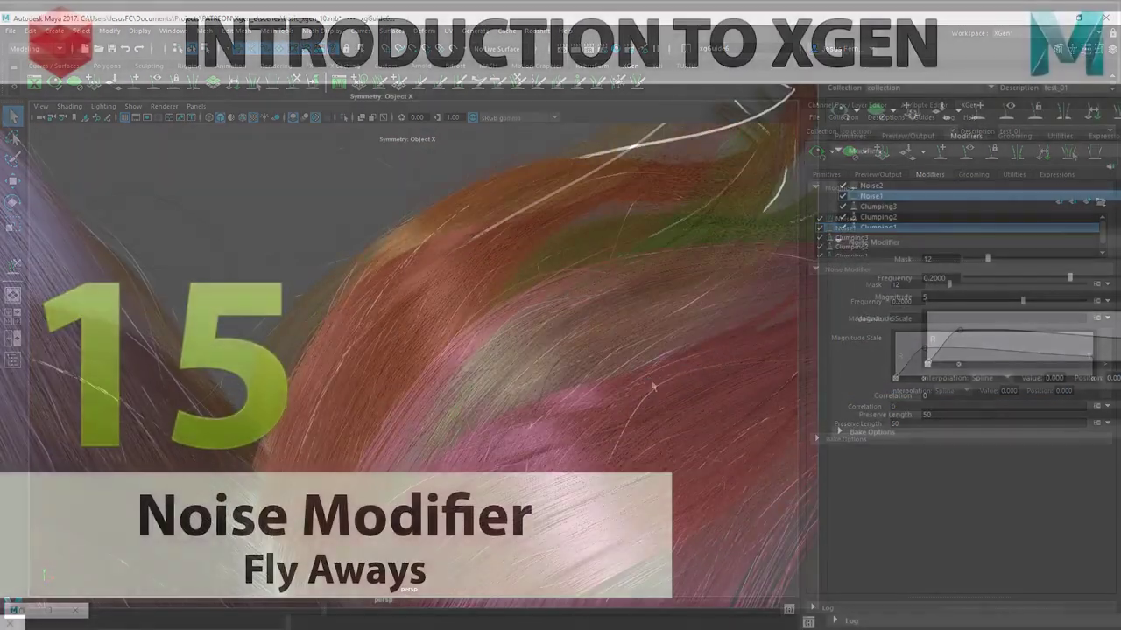